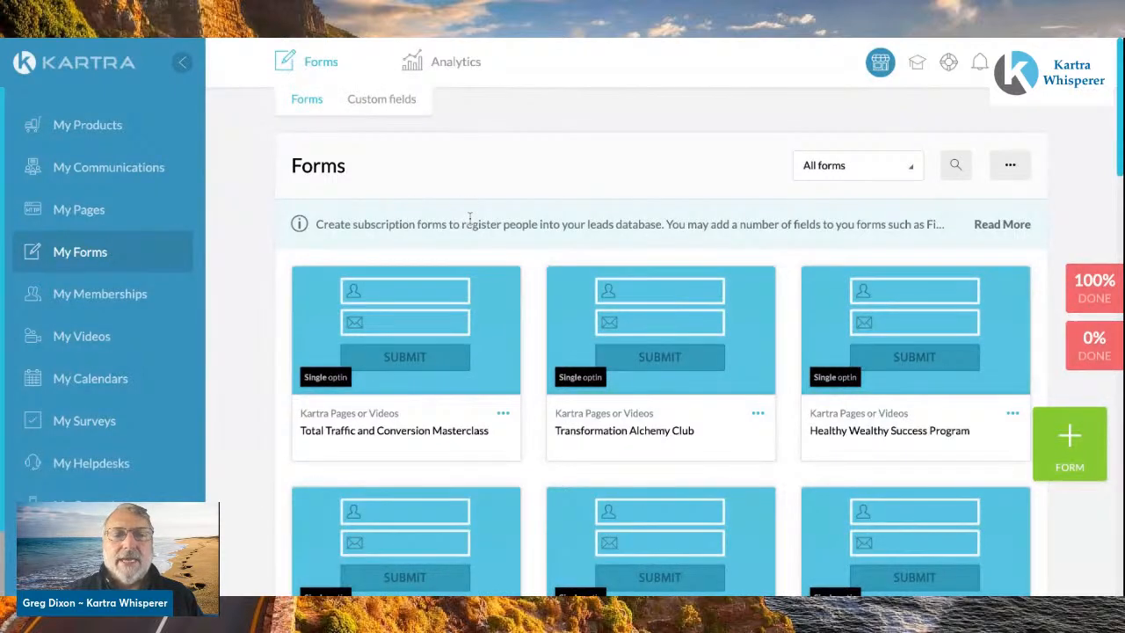
Create a new opt-in form named "Sample Optin Form".
left_click(1071, 443)
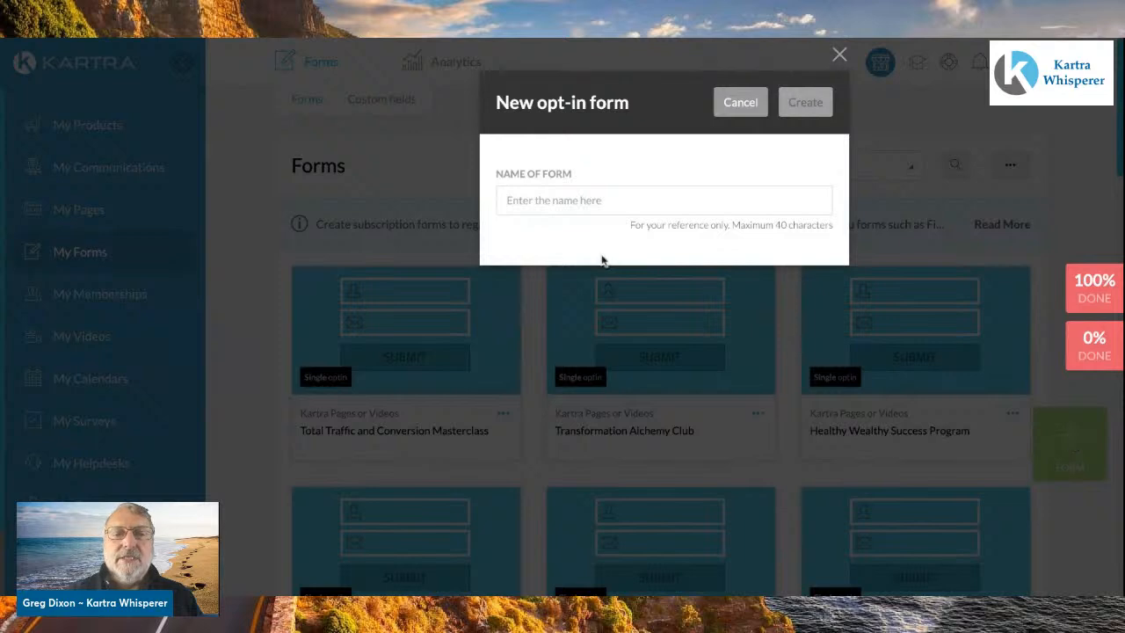
left_click(545, 203)
type("Samp")
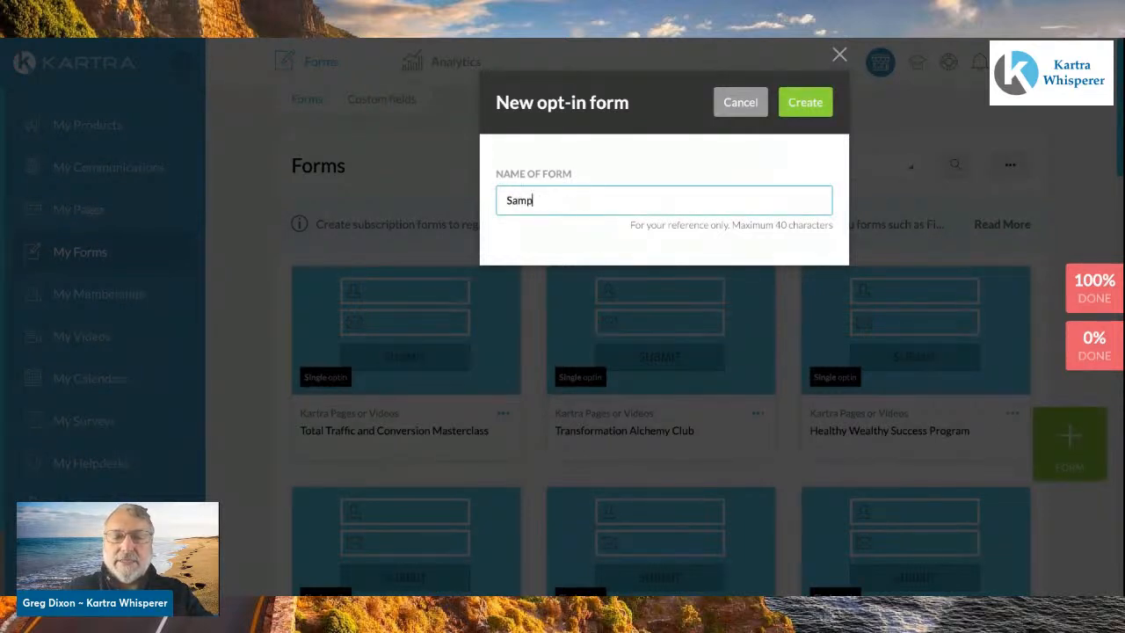
type("le Op")
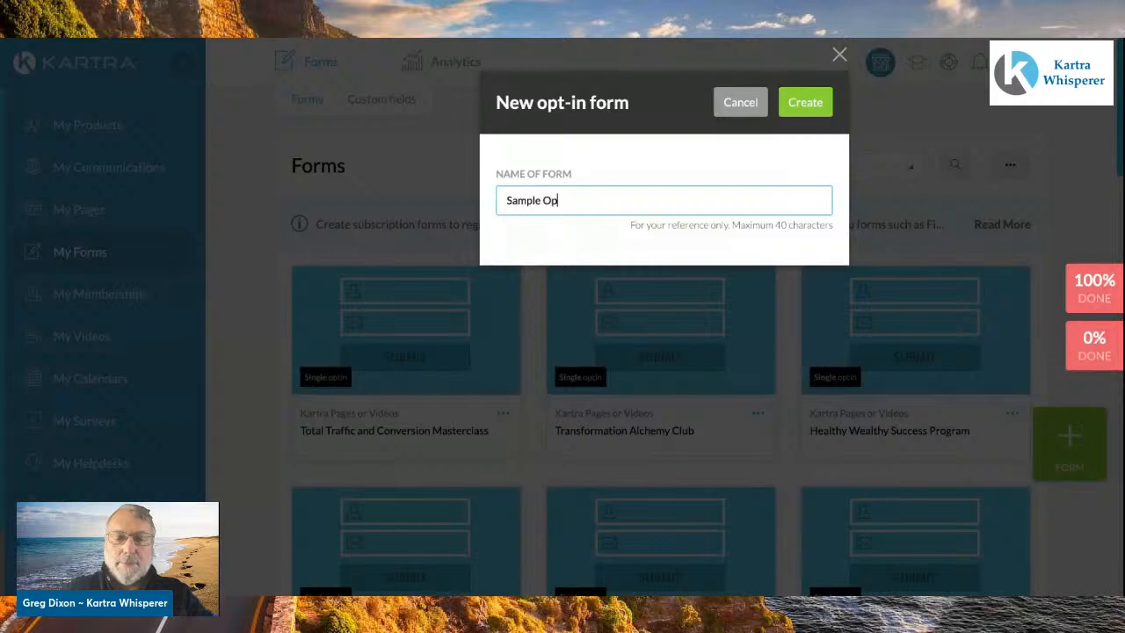
type("tin ")
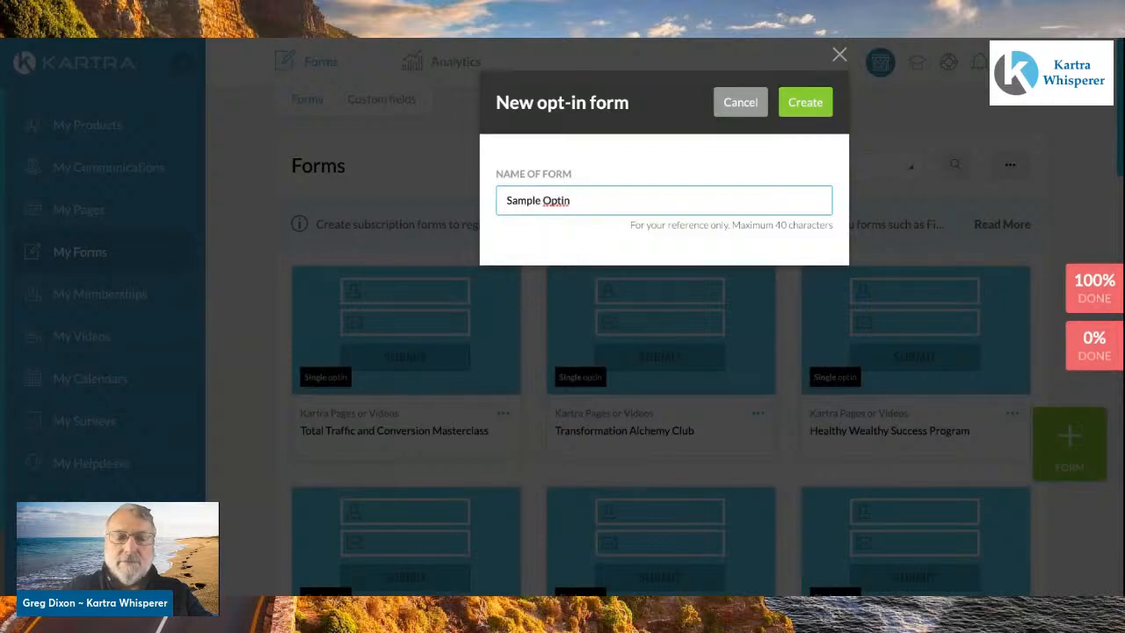
type("Form")
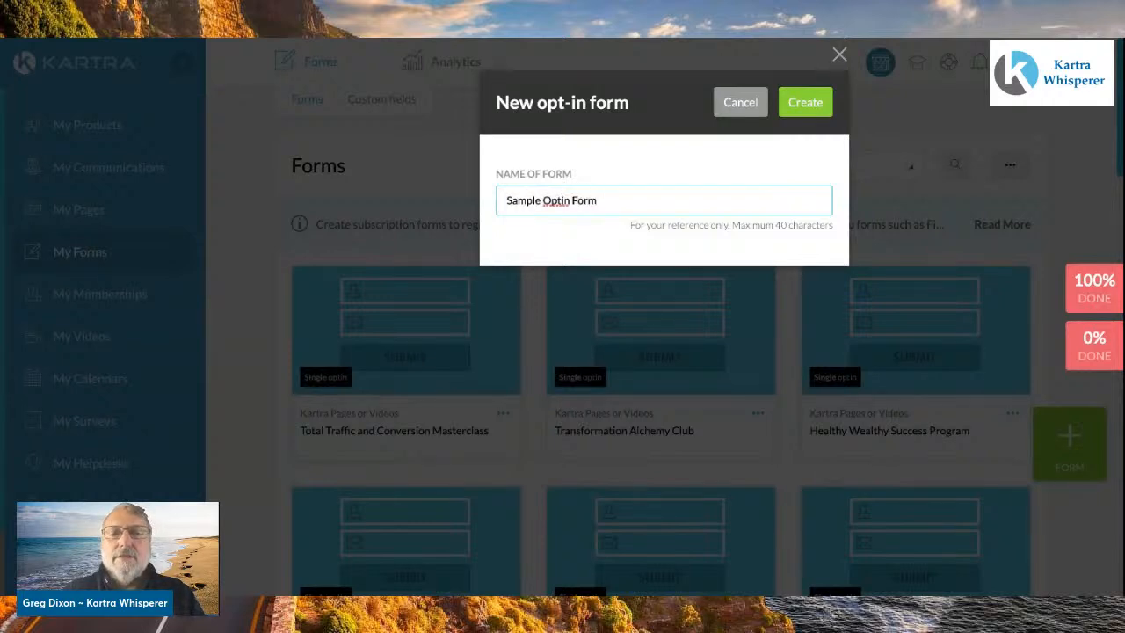
left_click(805, 111)
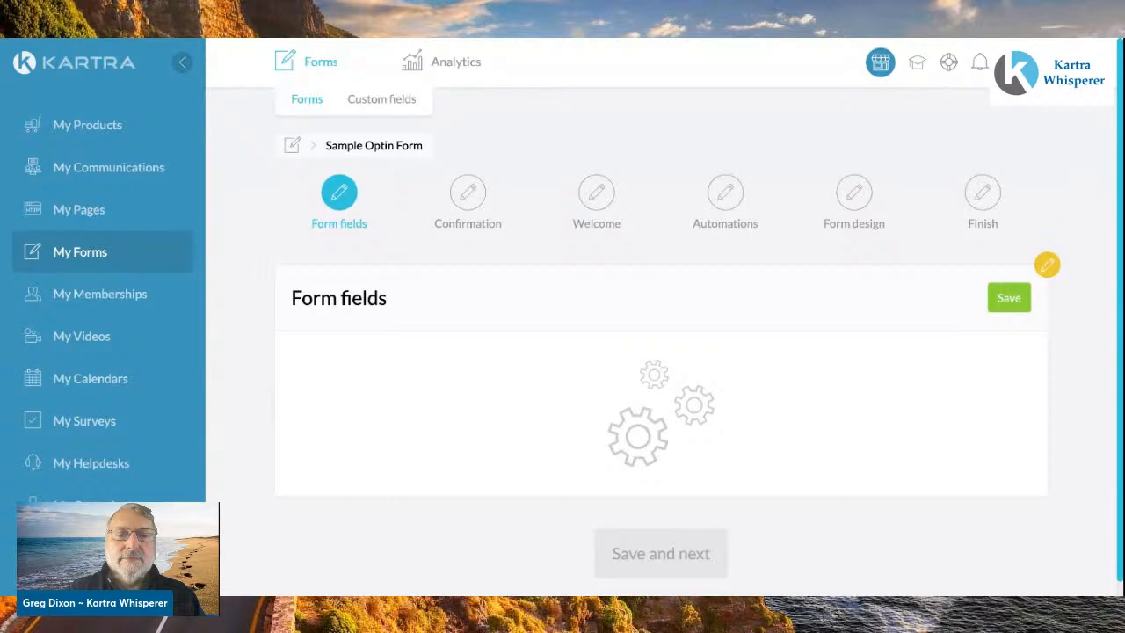
Add the existing Last name field as a text input and move it above the Email field.
scroll(816, 354, "down", 2)
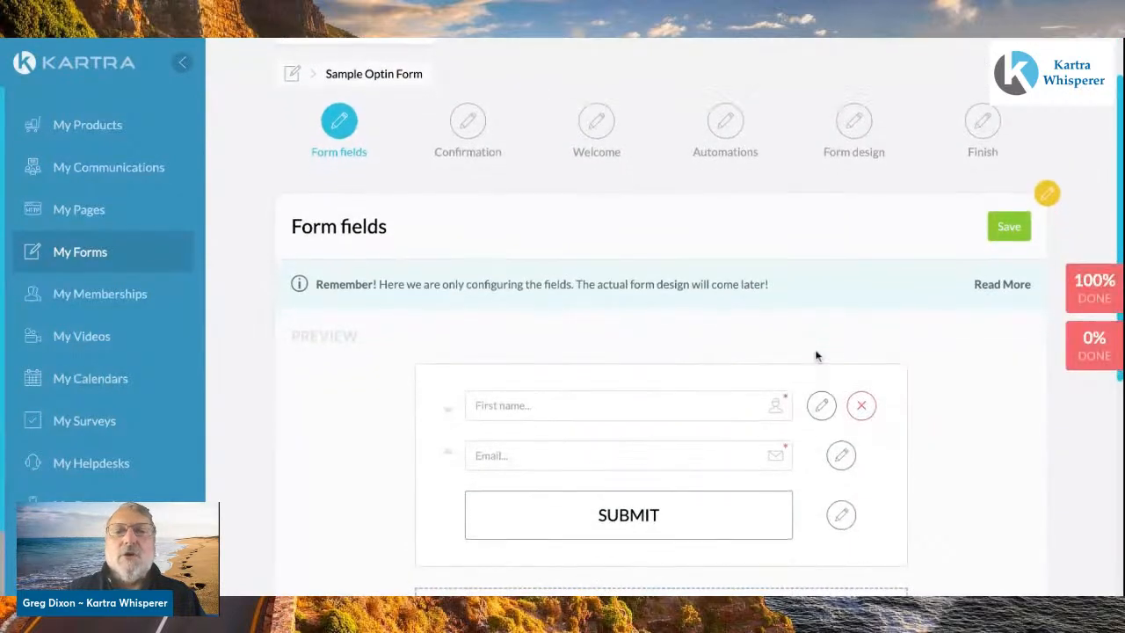
scroll(816, 354, "up", 1)
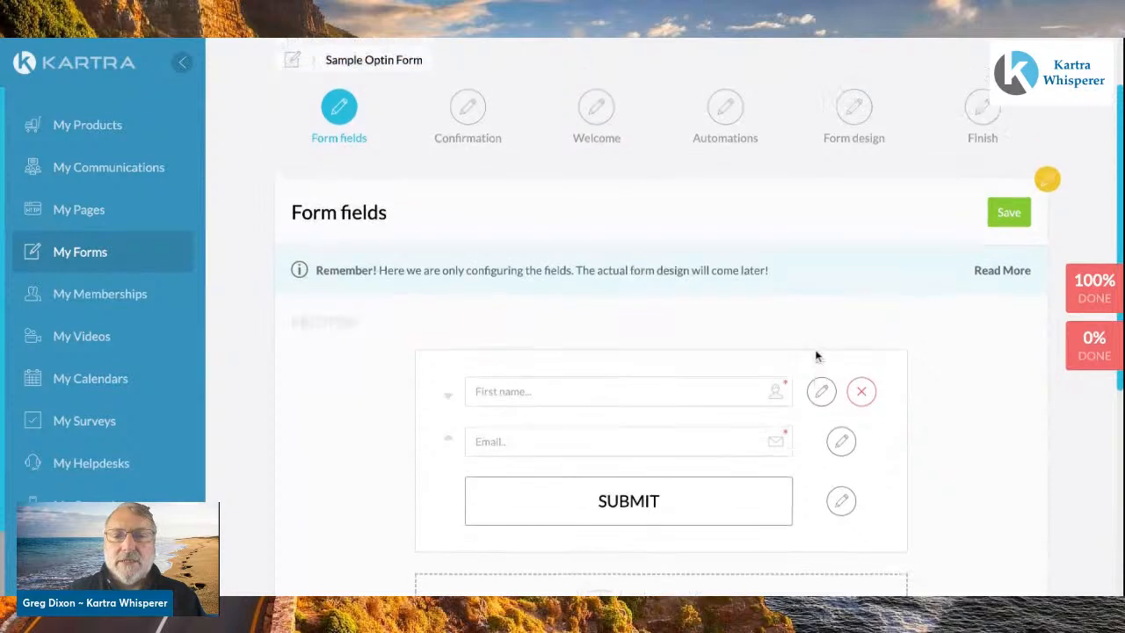
scroll(816, 354, "down", 2)
scroll(661, 334, "down", 1)
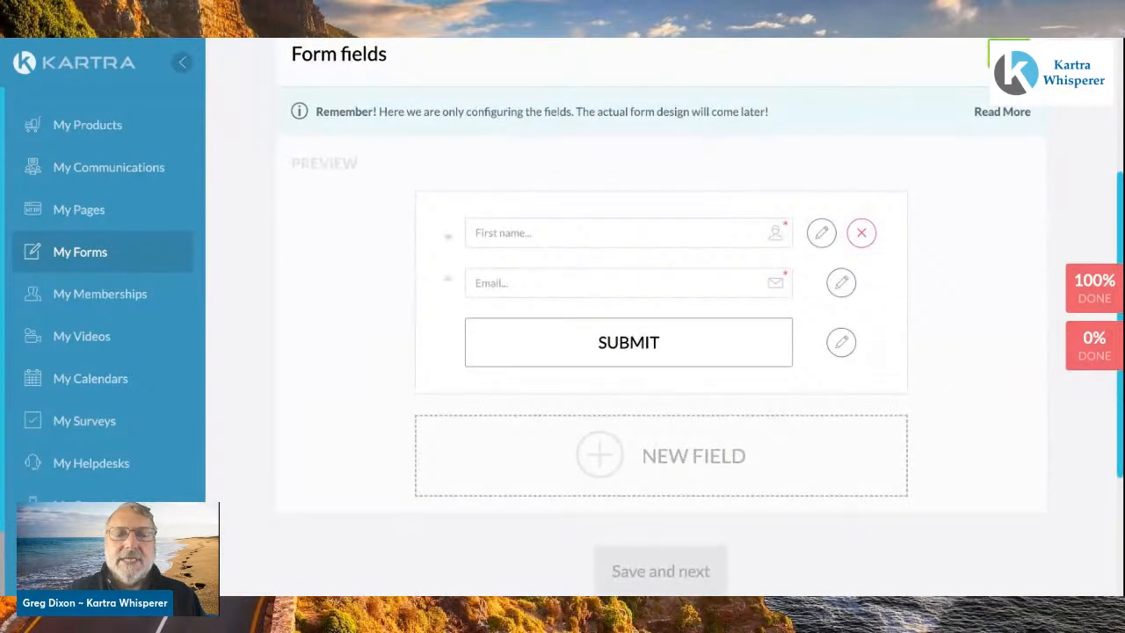
left_click(606, 456)
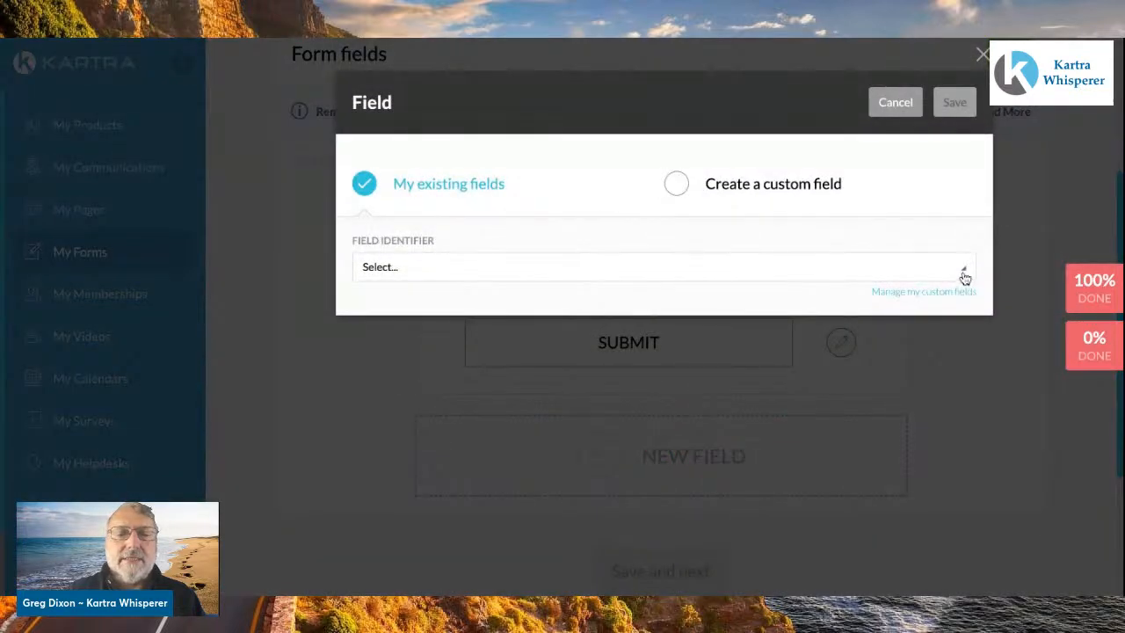
left_click(964, 272)
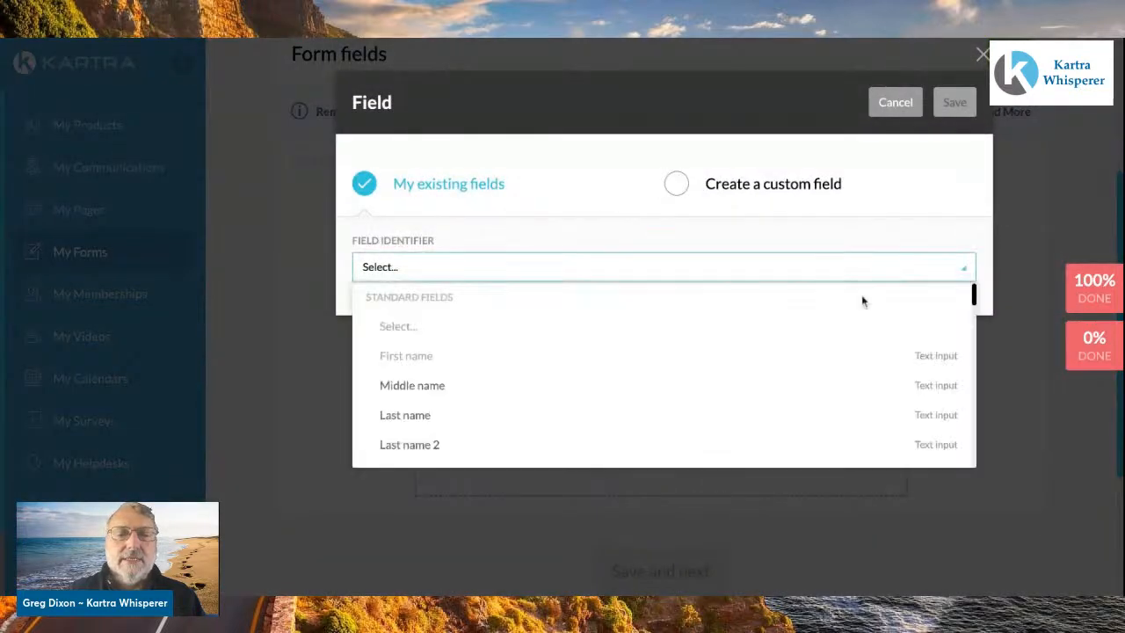
left_click(425, 415)
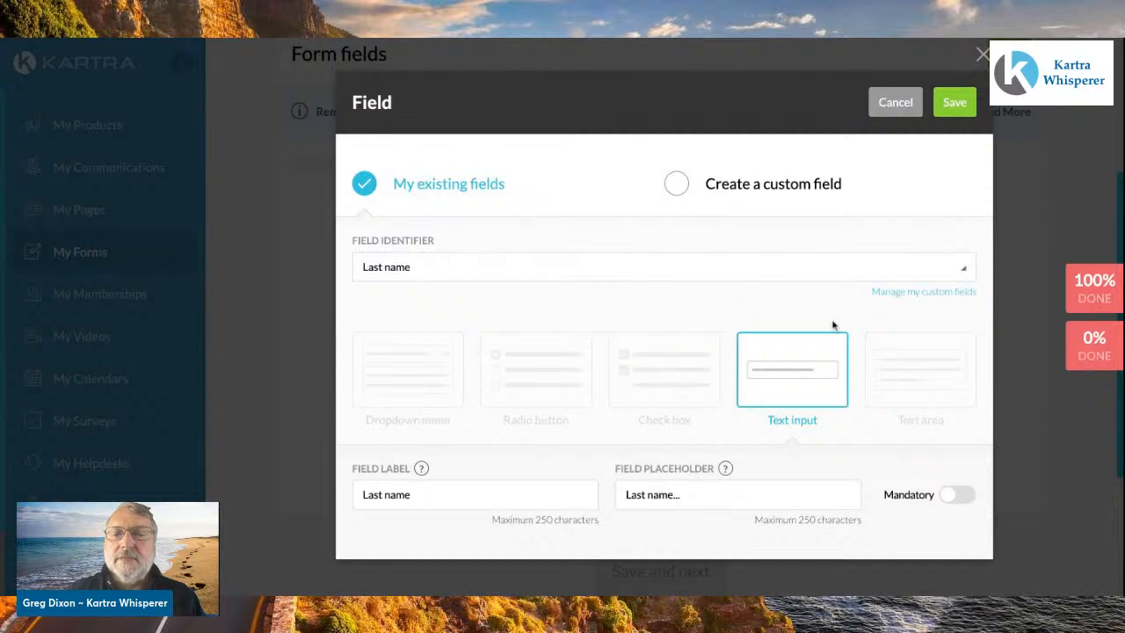
left_click(961, 105)
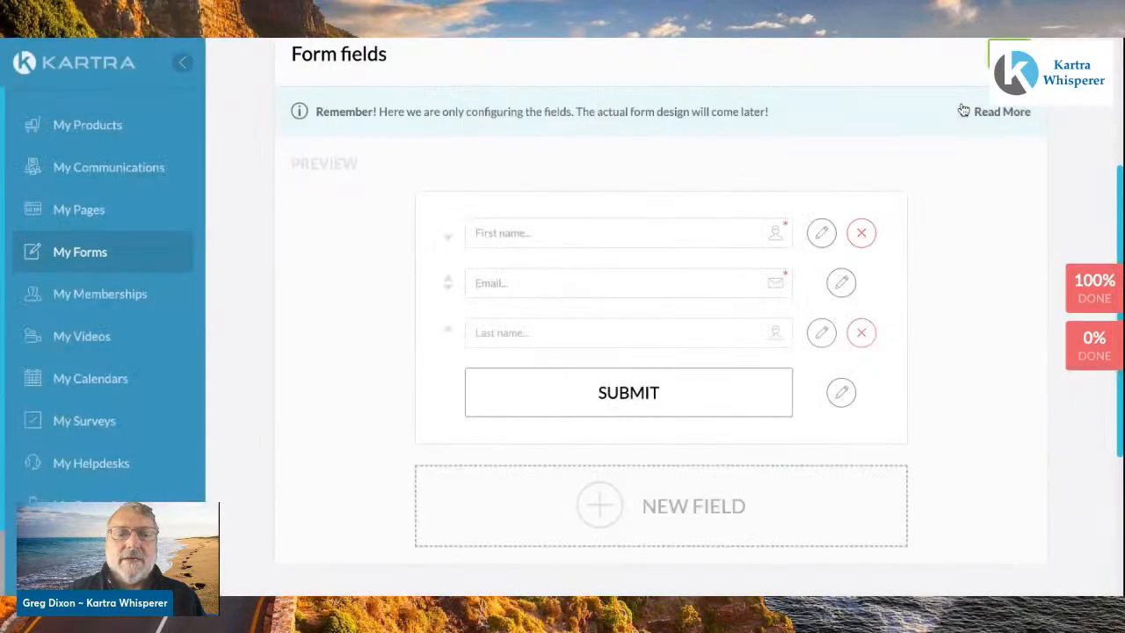
left_click(448, 331)
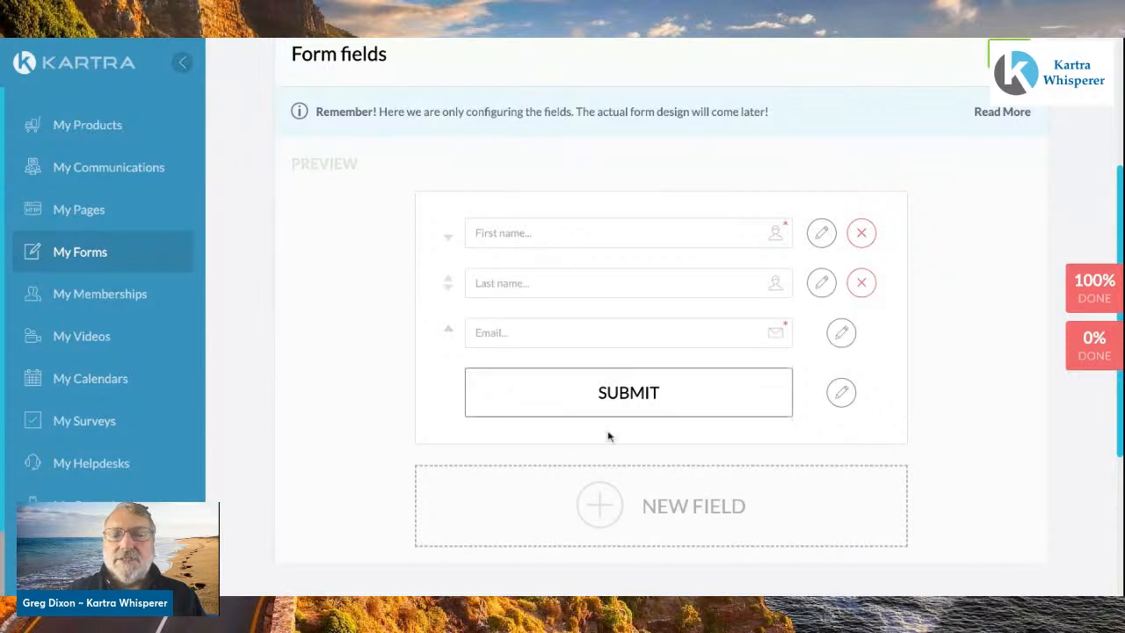
Add the existing "Phone with country code" field to the form as a text input.
left_click(600, 504)
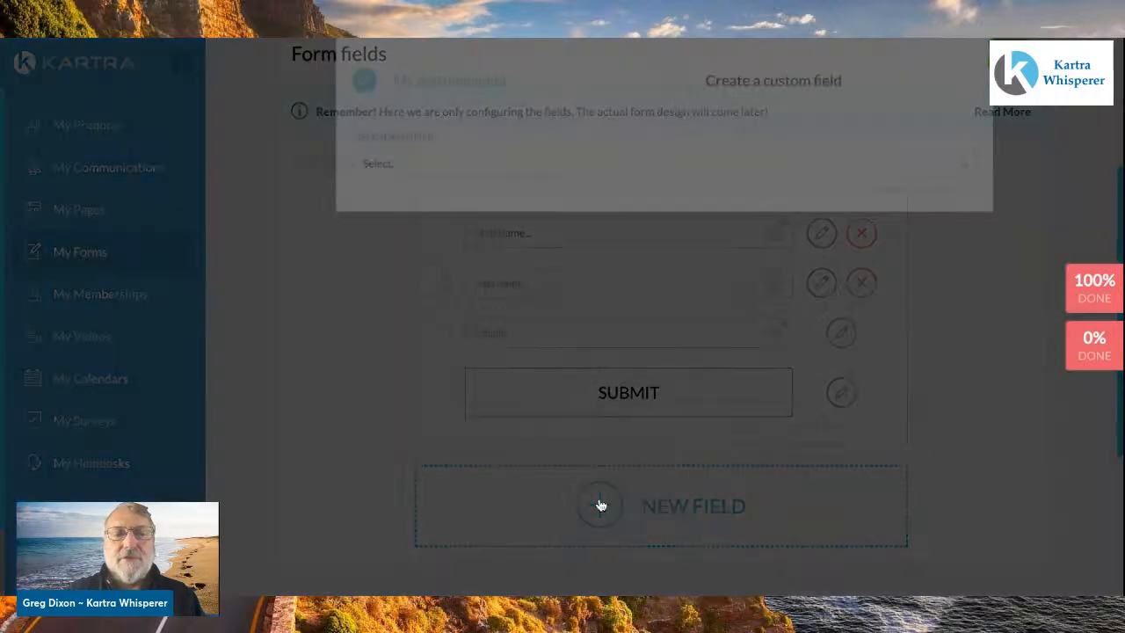
left_click(961, 272)
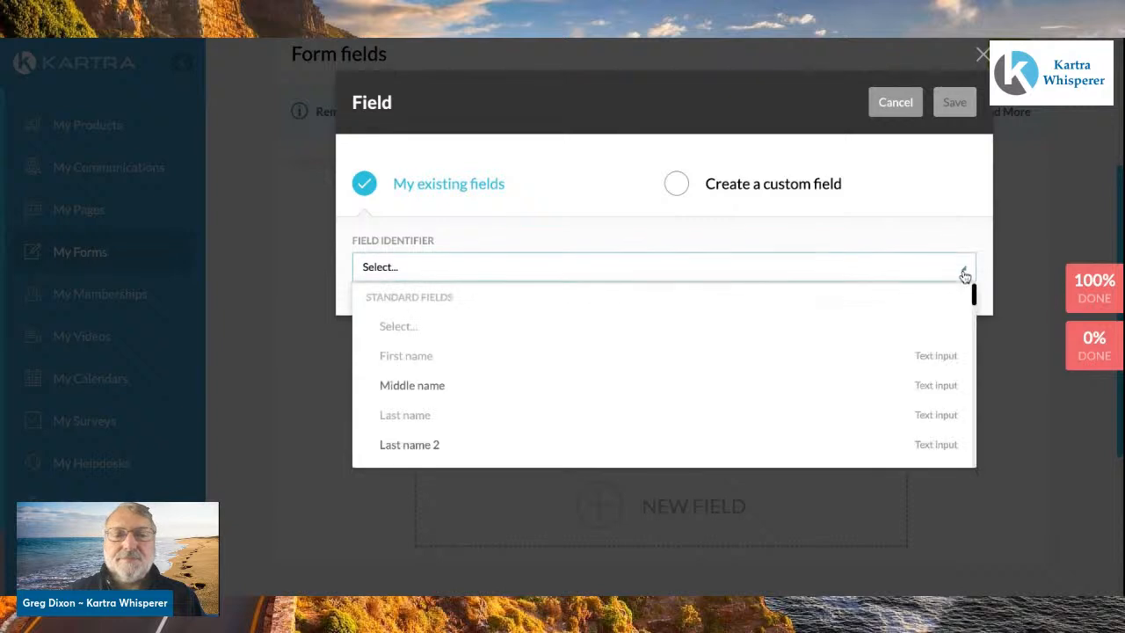
scroll(590, 365, "down", 1)
scroll(588, 362, "down", 1)
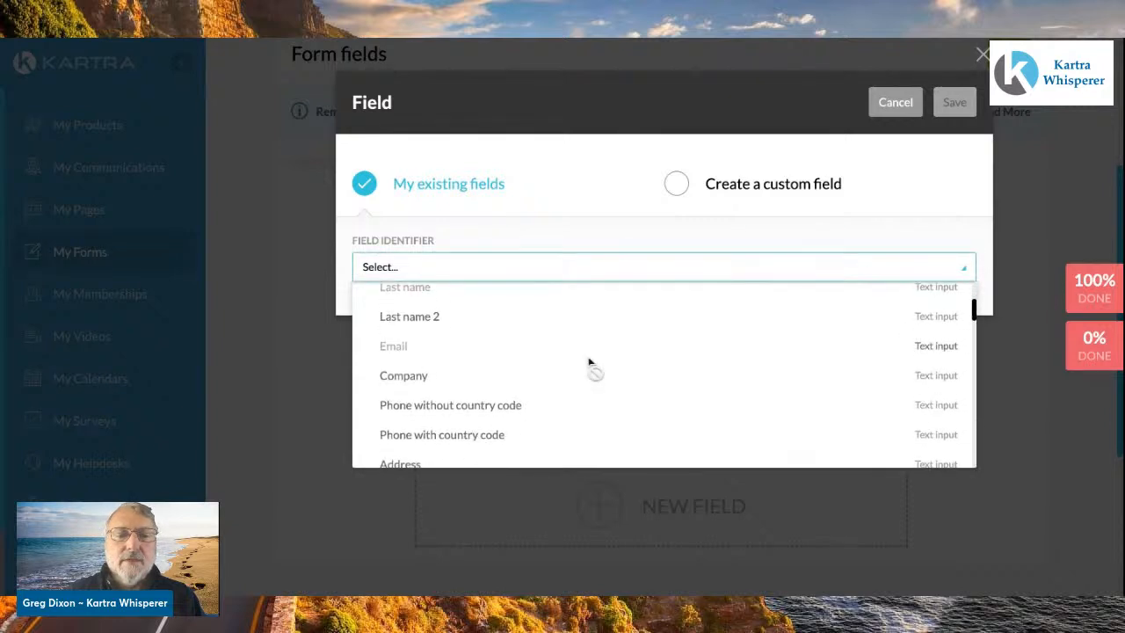
scroll(589, 362, "down", 1)
left_click(477, 405)
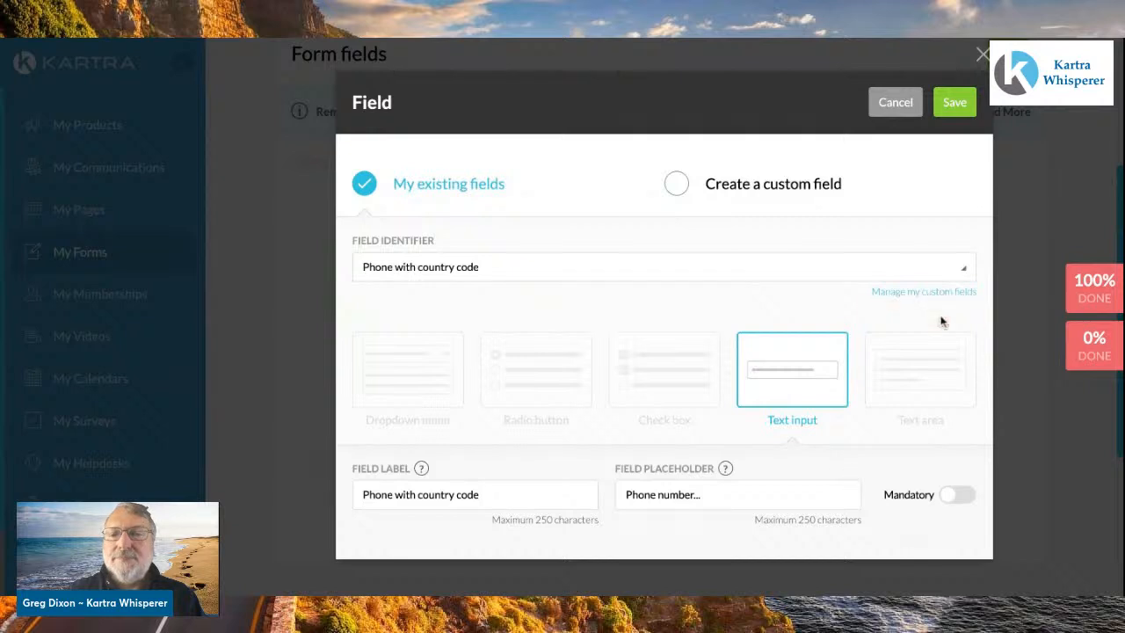
left_click(954, 102)
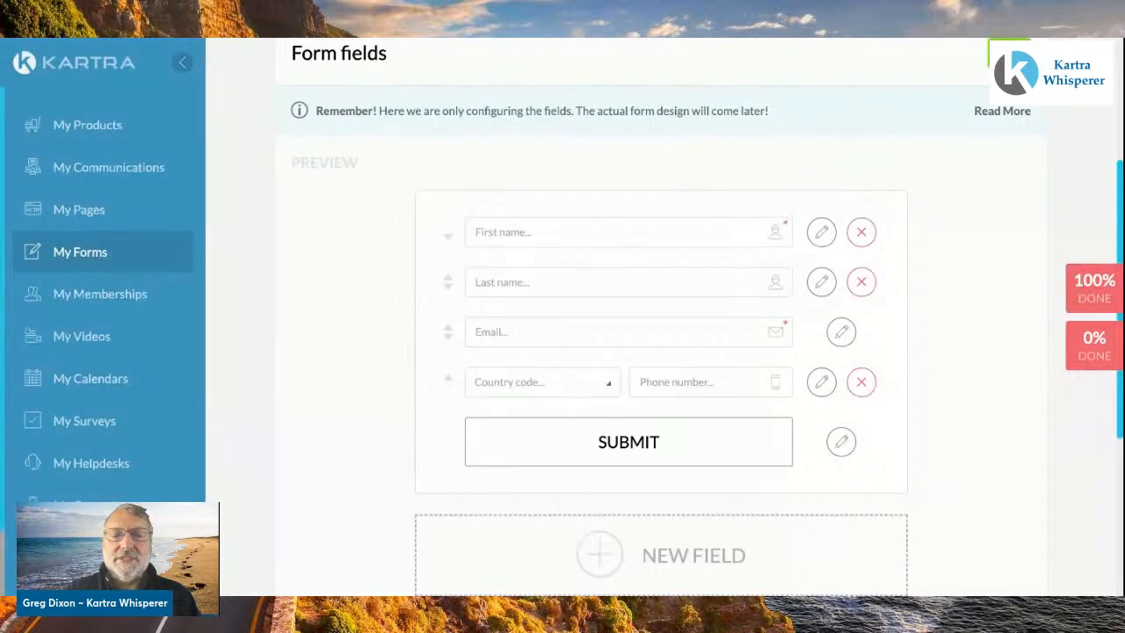
Add the standard Captcha field to the form, keeping it mandatory with the default text "Retype the code...".
scroll(597, 478, "down", 2)
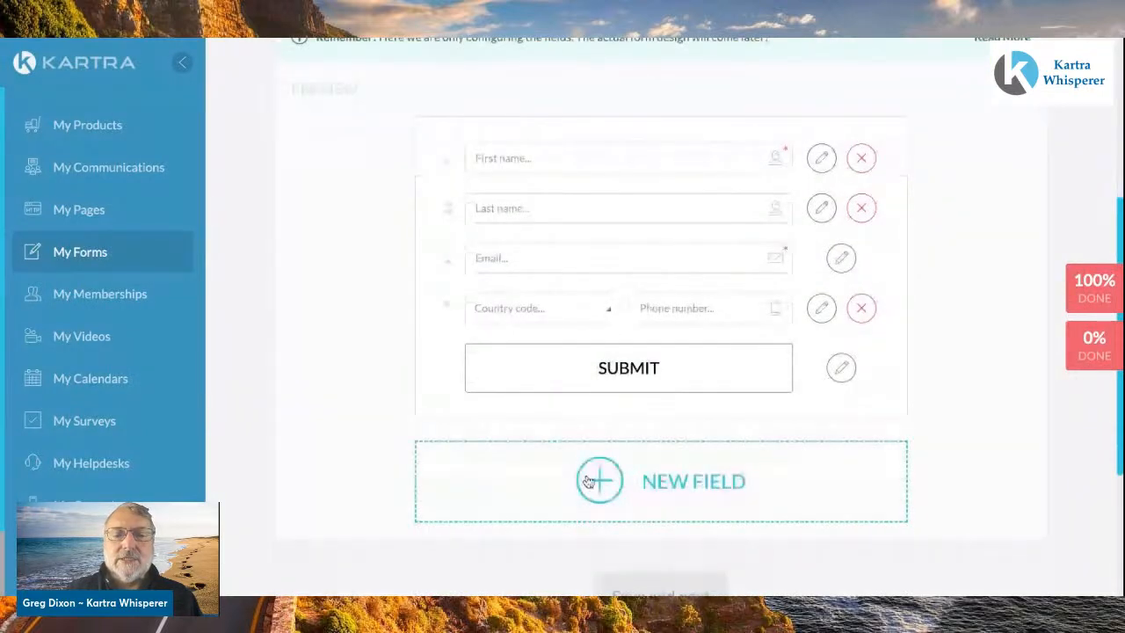
left_click(588, 481)
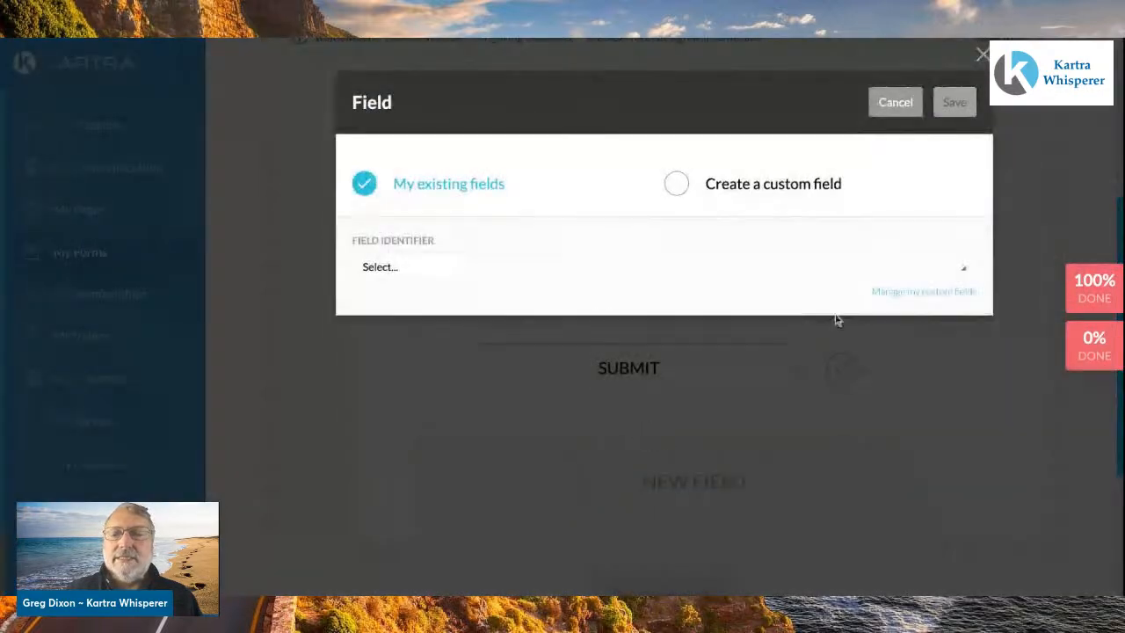
left_click(964, 270)
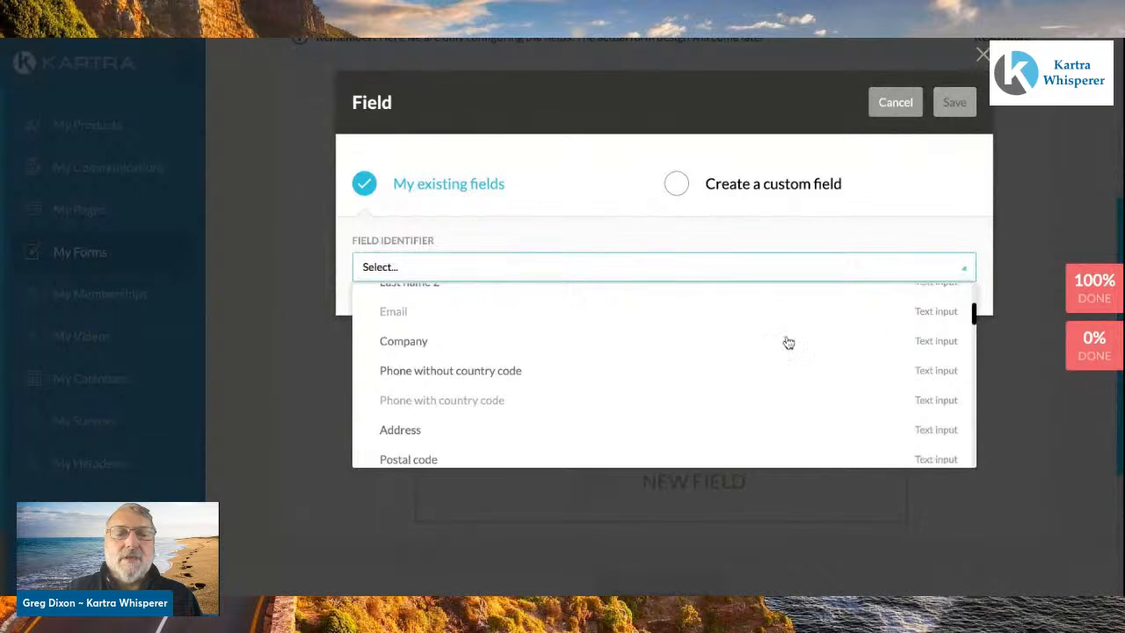
scroll(760, 347, "down", 5)
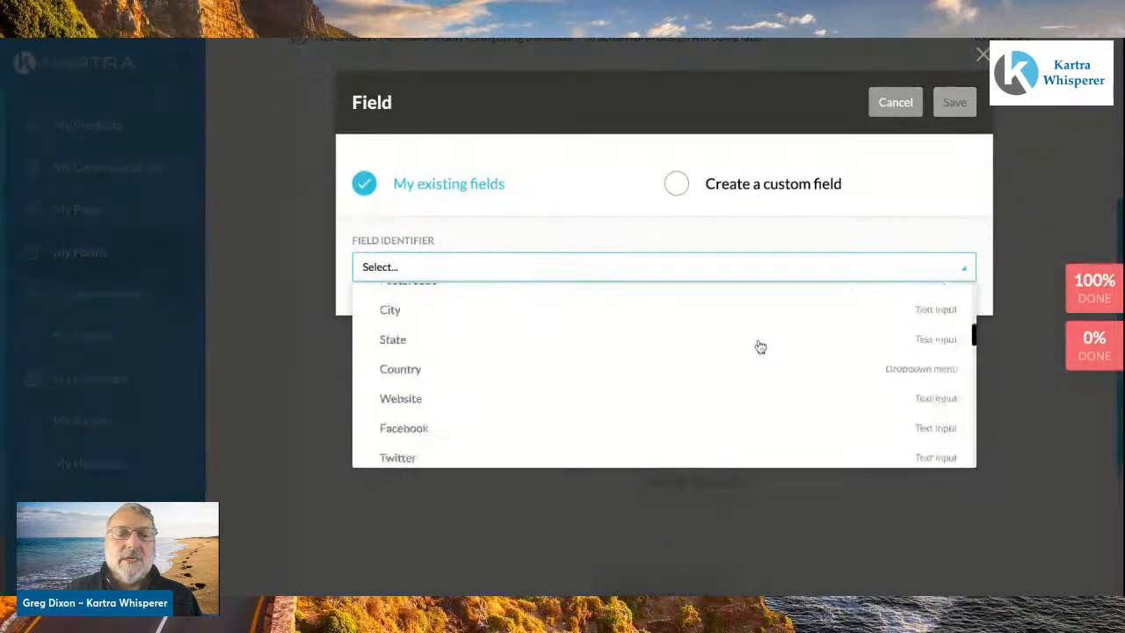
scroll(664, 377, "down", 3)
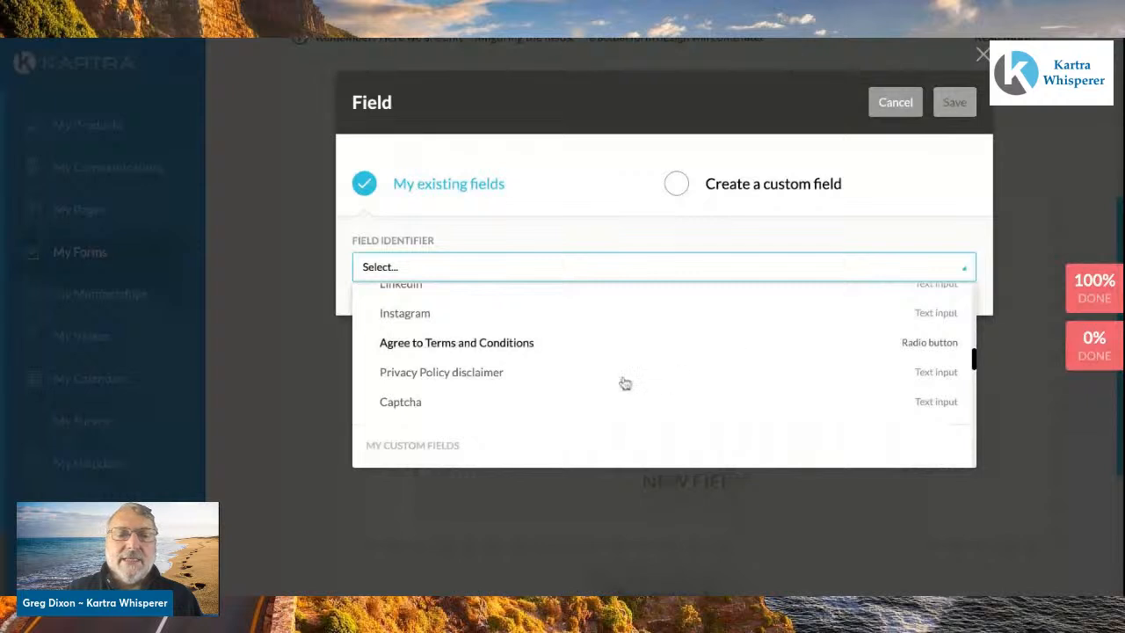
left_click(407, 404)
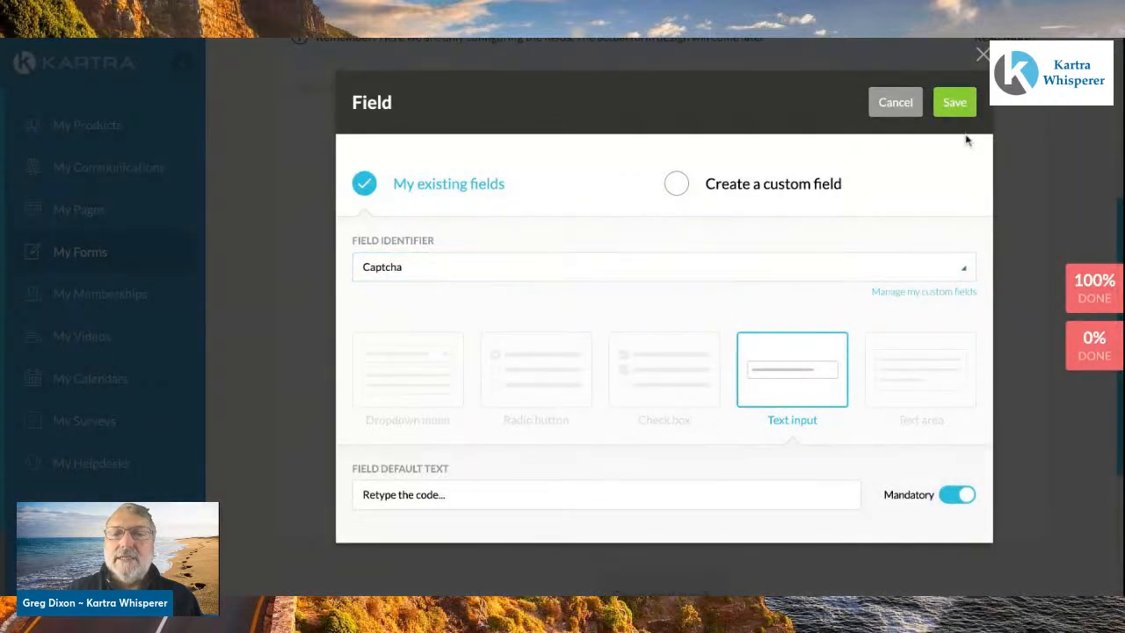
left_click(960, 105)
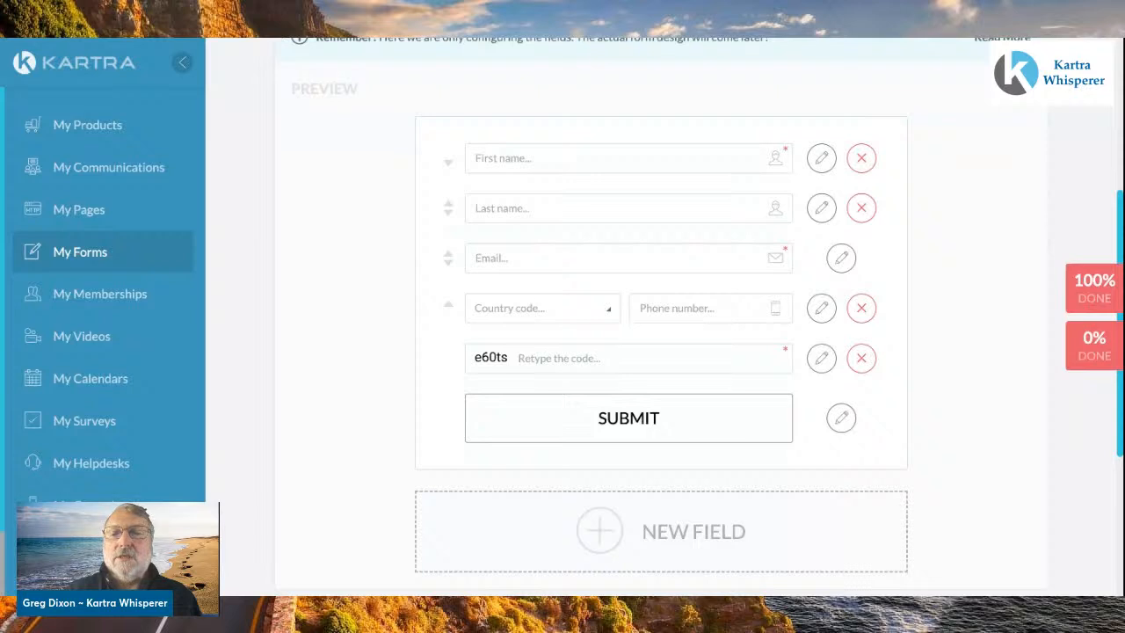
Save the form fields, continue to the confirmation settings and save Single opt-in as the opt-in type.
scroll(948, 271, "up", 1)
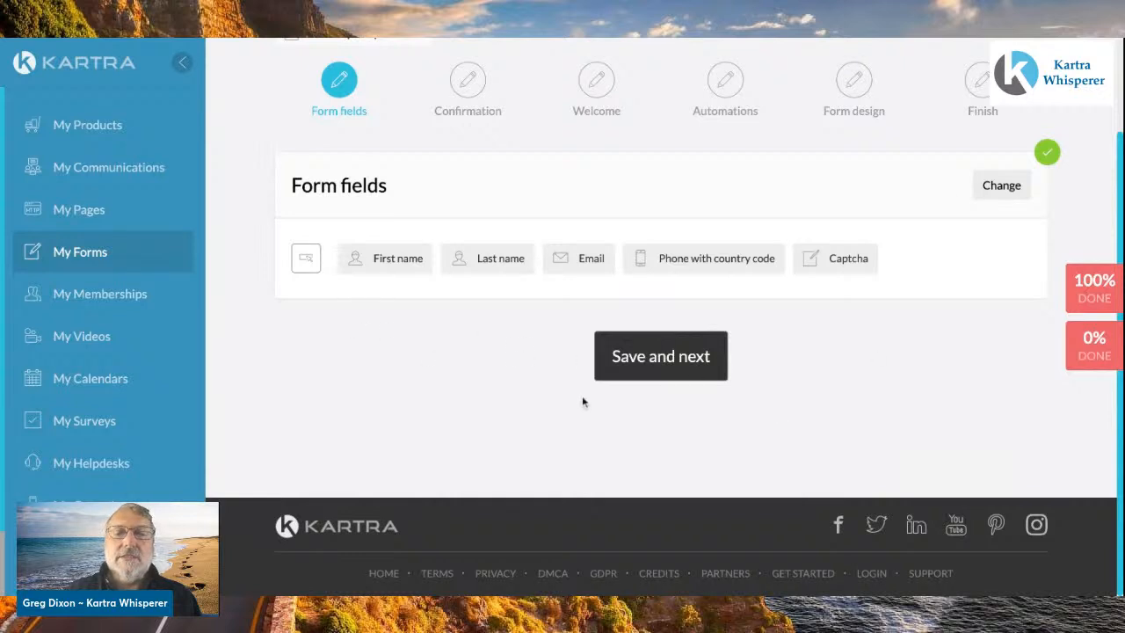
left_click(674, 365)
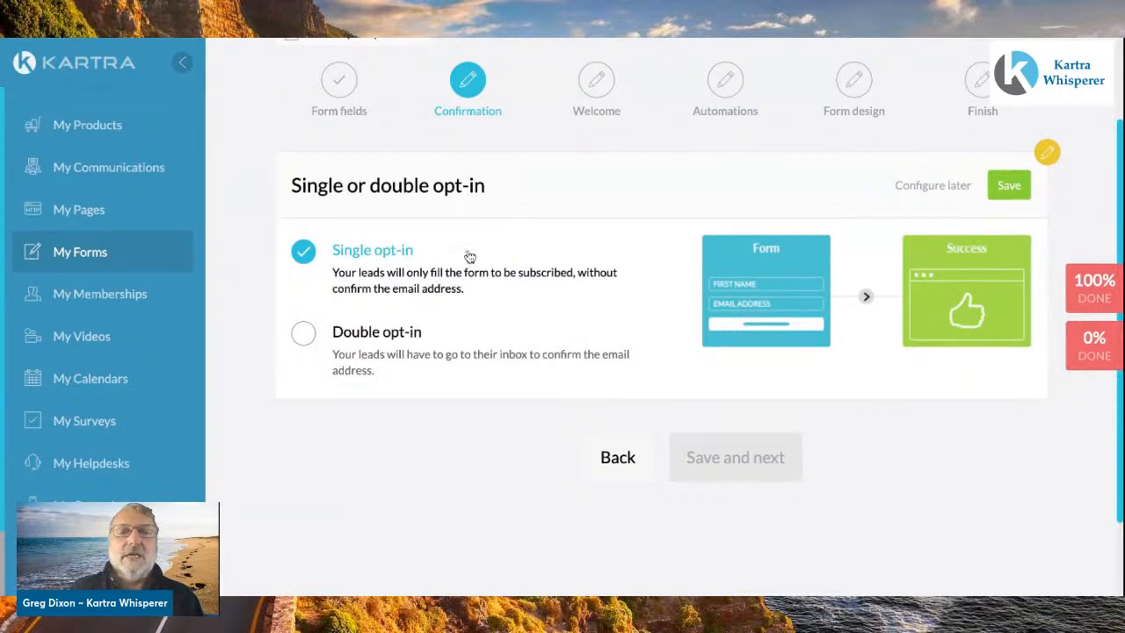
left_click(1020, 189)
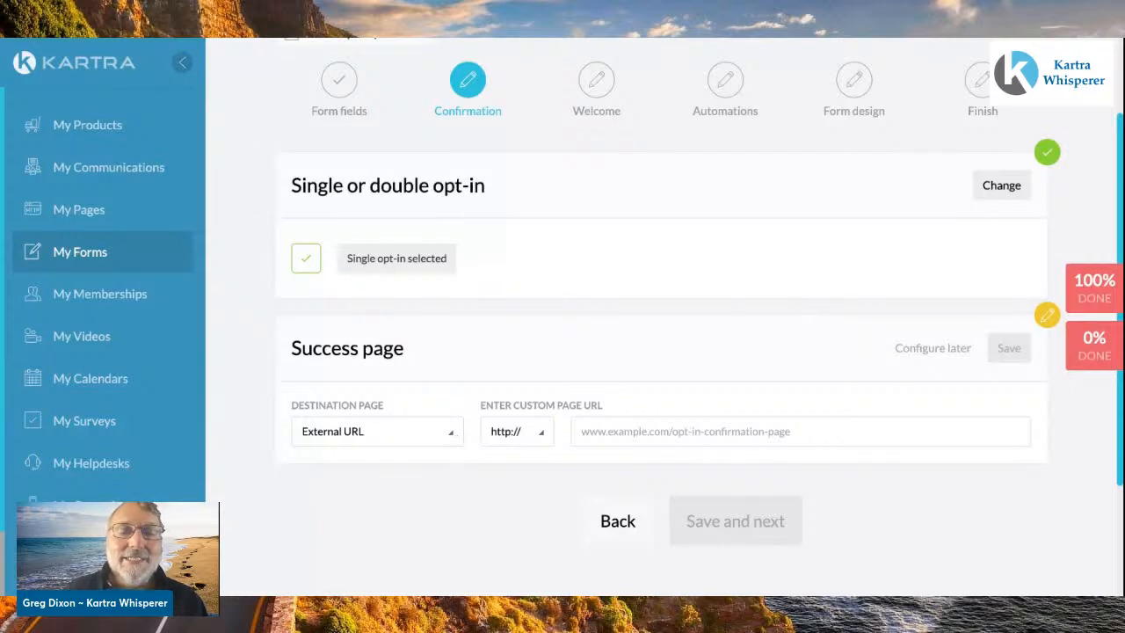
Set the success page destination to a Kartra page on the "Total Traffic and Conversion" site.
left_click(449, 431)
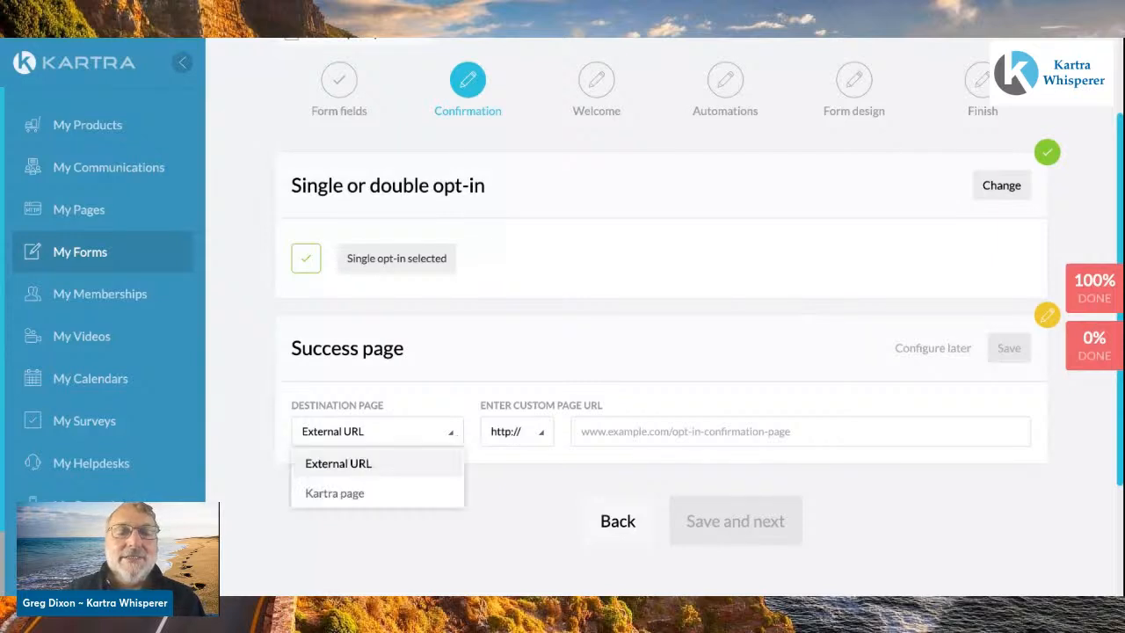
left_click(334, 497)
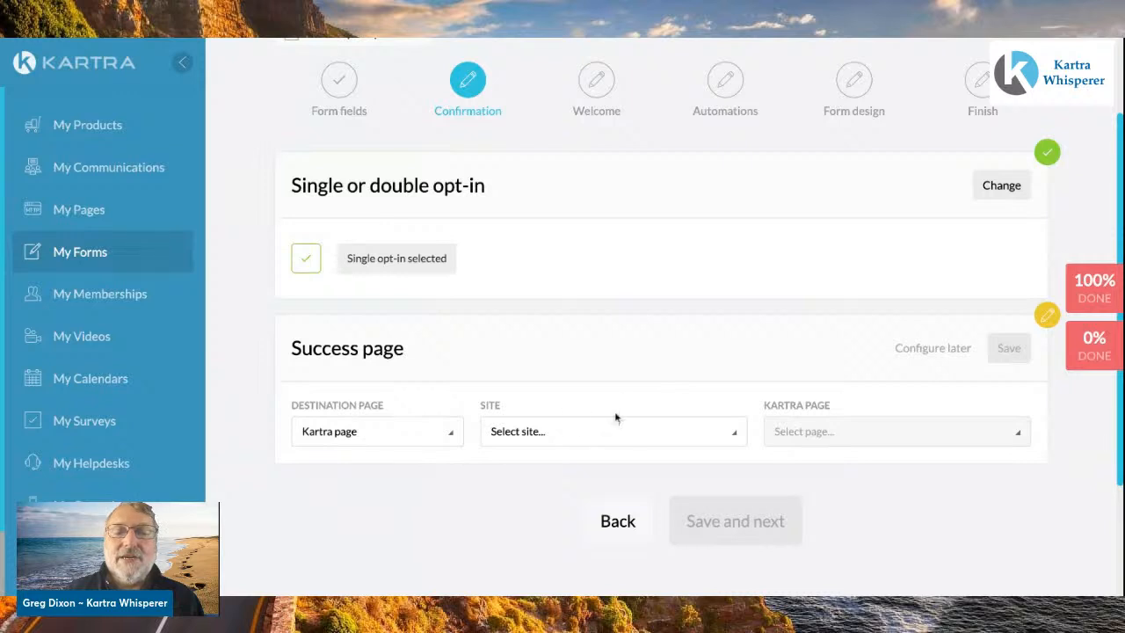
left_click(740, 435)
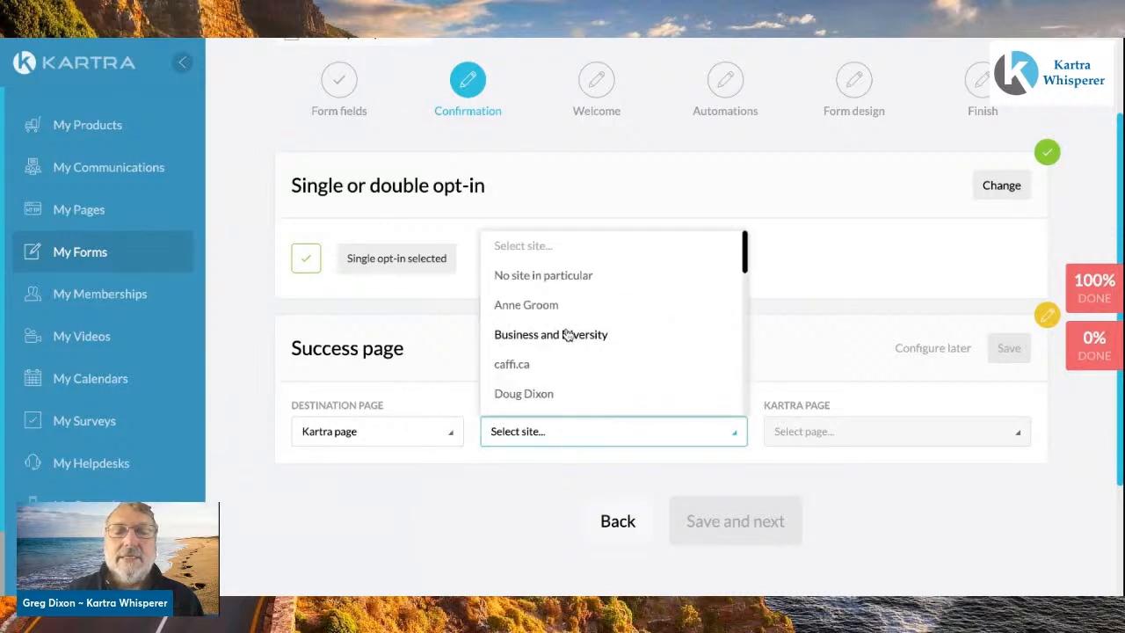
scroll(567, 336, "down", 5)
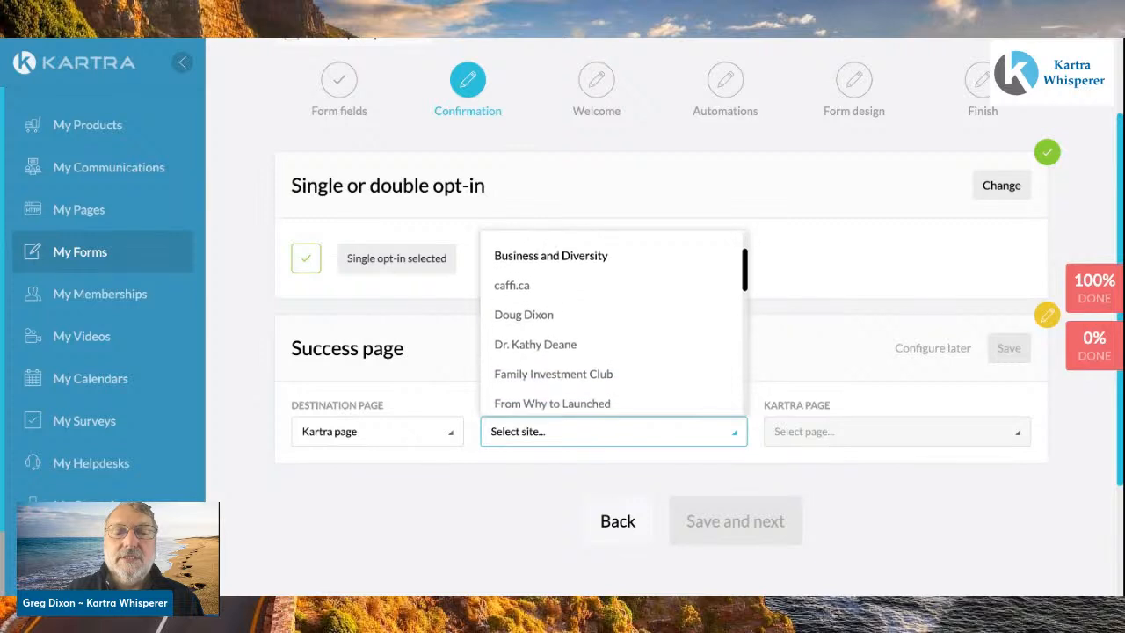
scroll(615, 321, "down", 5)
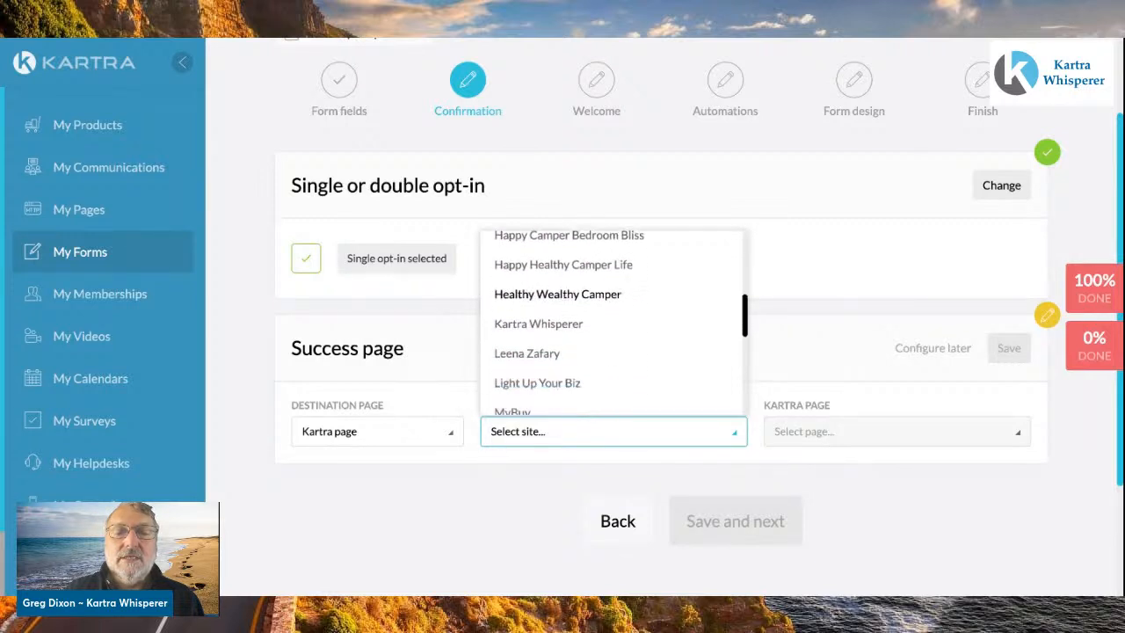
scroll(613, 325, "down", 3)
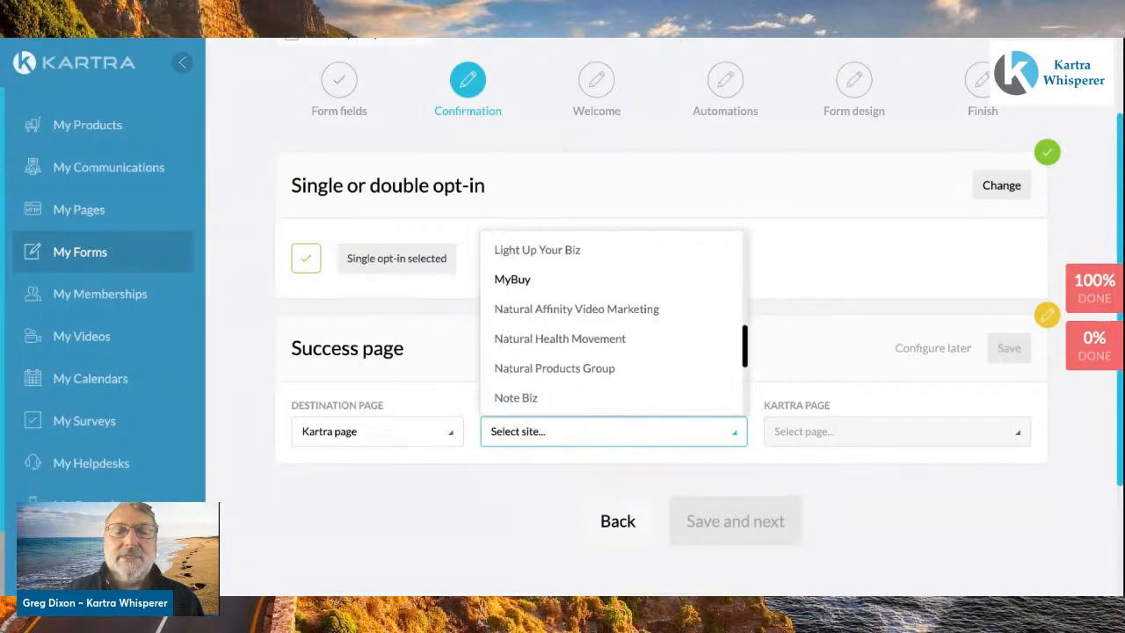
scroll(613, 325, "down", 1)
scroll(613, 325, "up", 9)
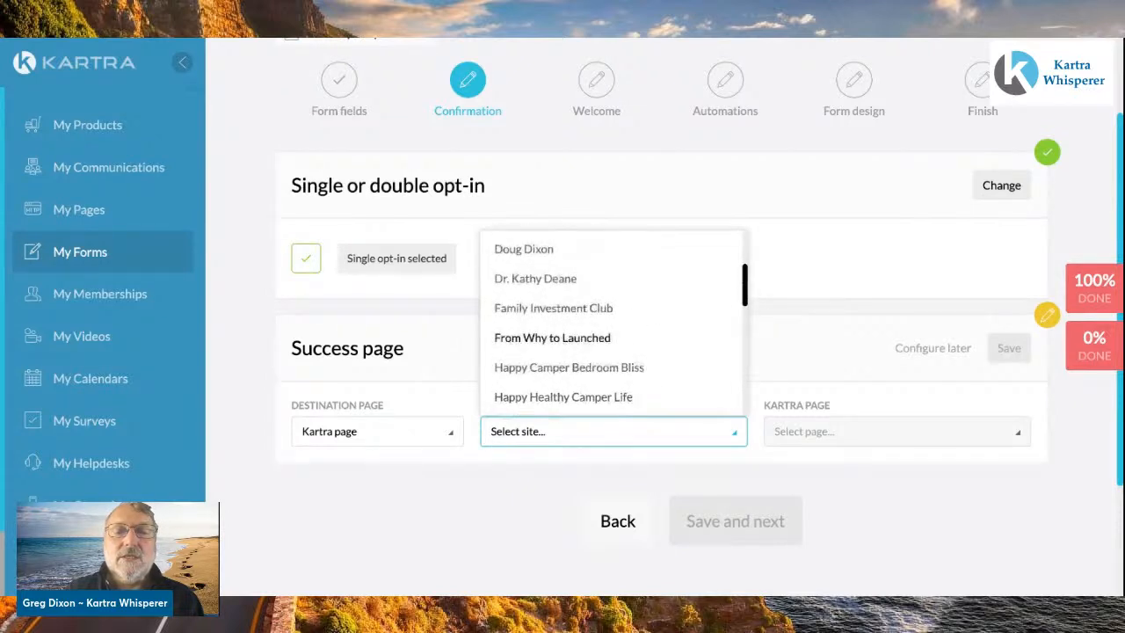
scroll(552, 339, "down", 15)
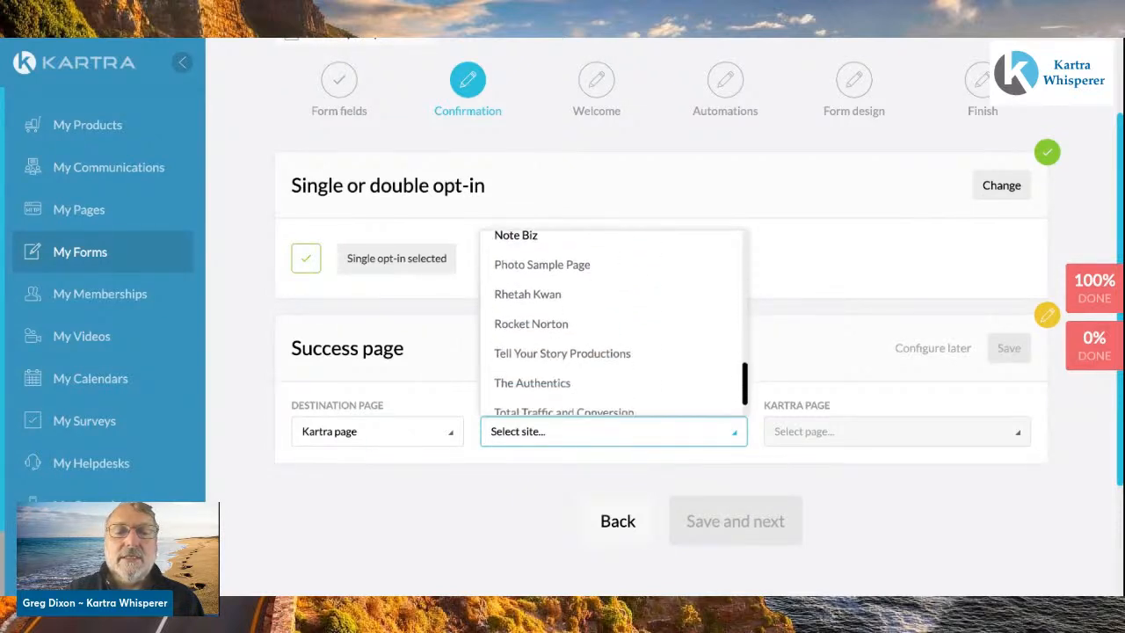
left_click(565, 370)
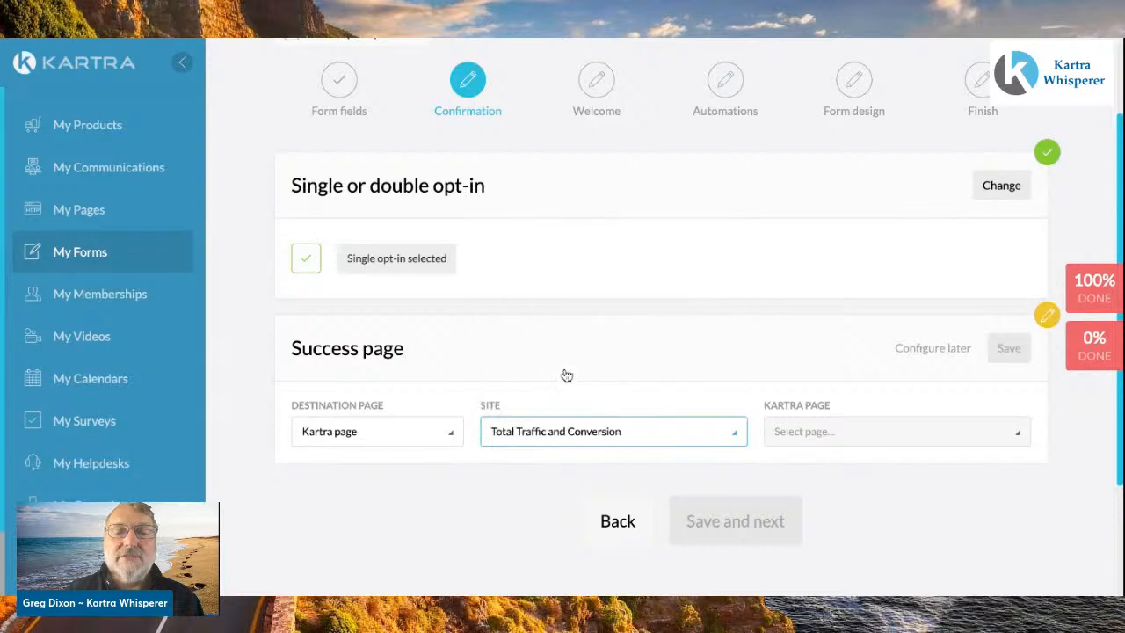
Choose "Total Traffic & Conversion Package Tx" as the success page, save it and continue to the welcome settings.
left_click(1016, 432)
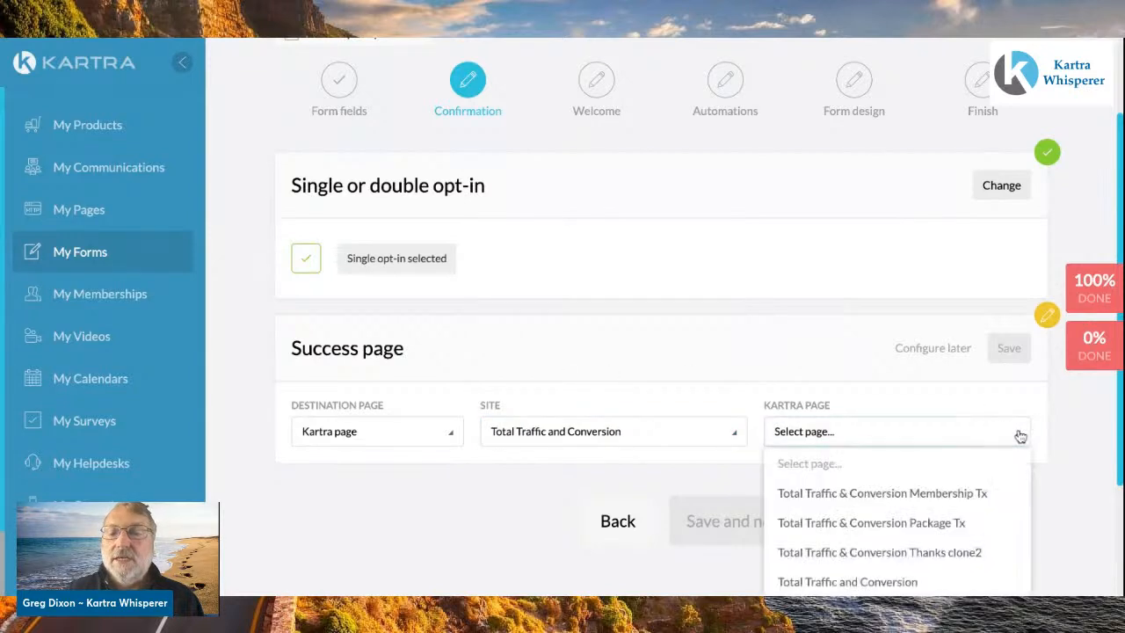
scroll(955, 503, "down", 1)
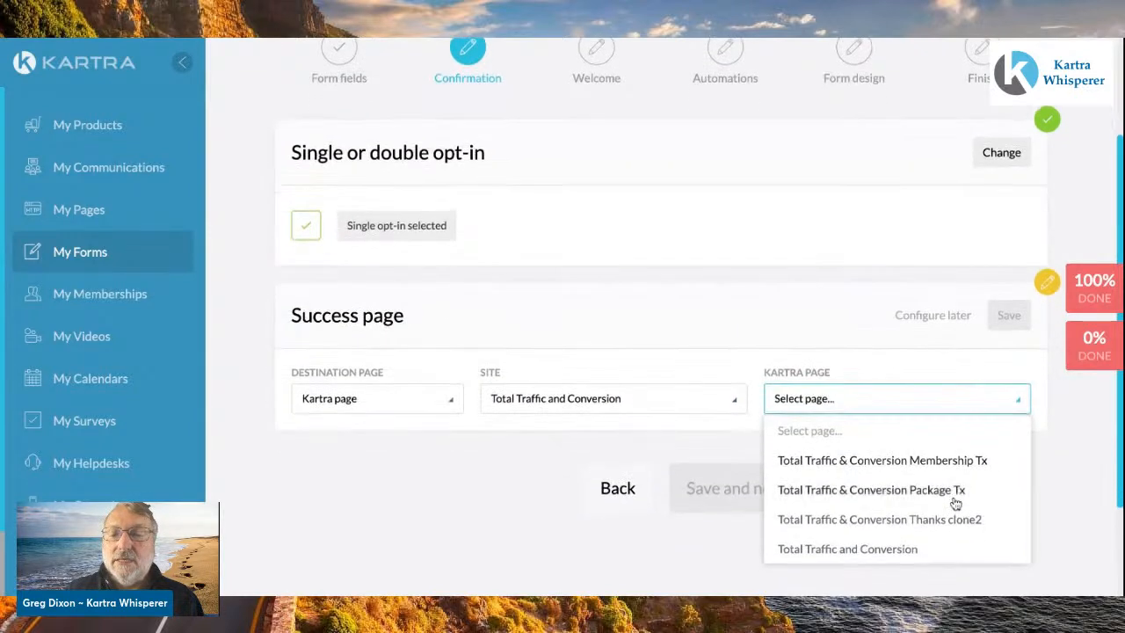
left_click(901, 492)
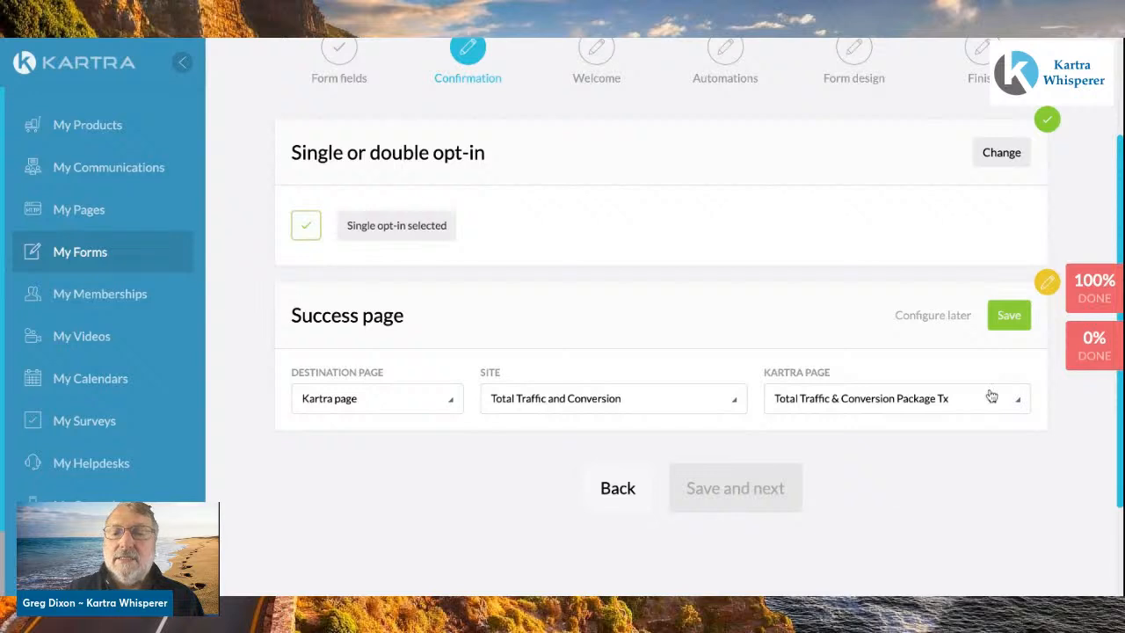
left_click(1009, 318)
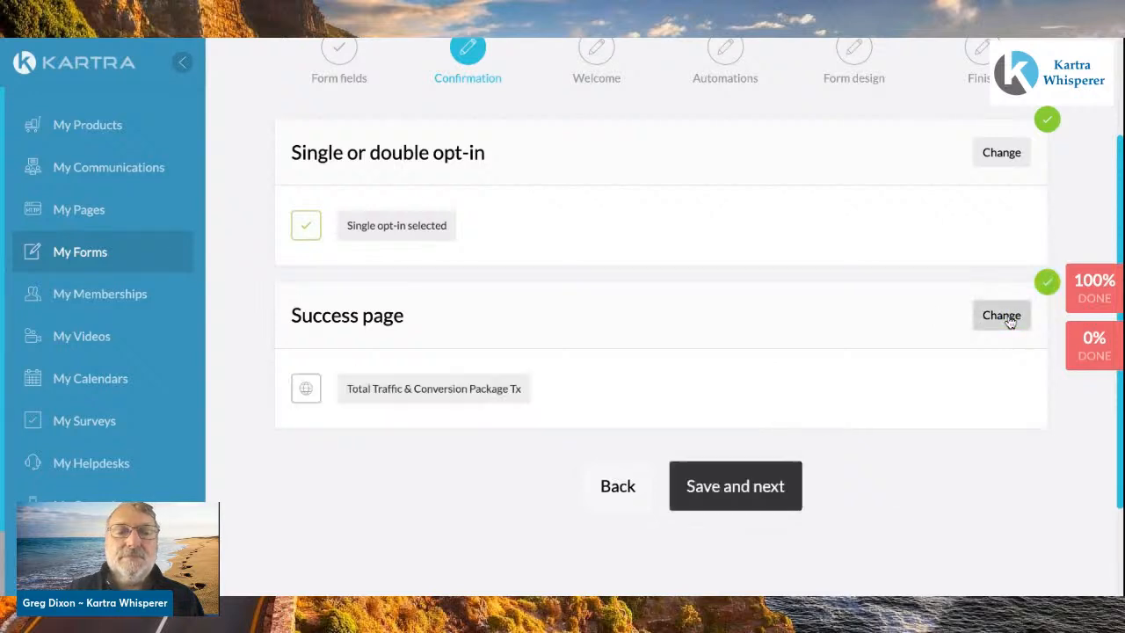
left_click(740, 490)
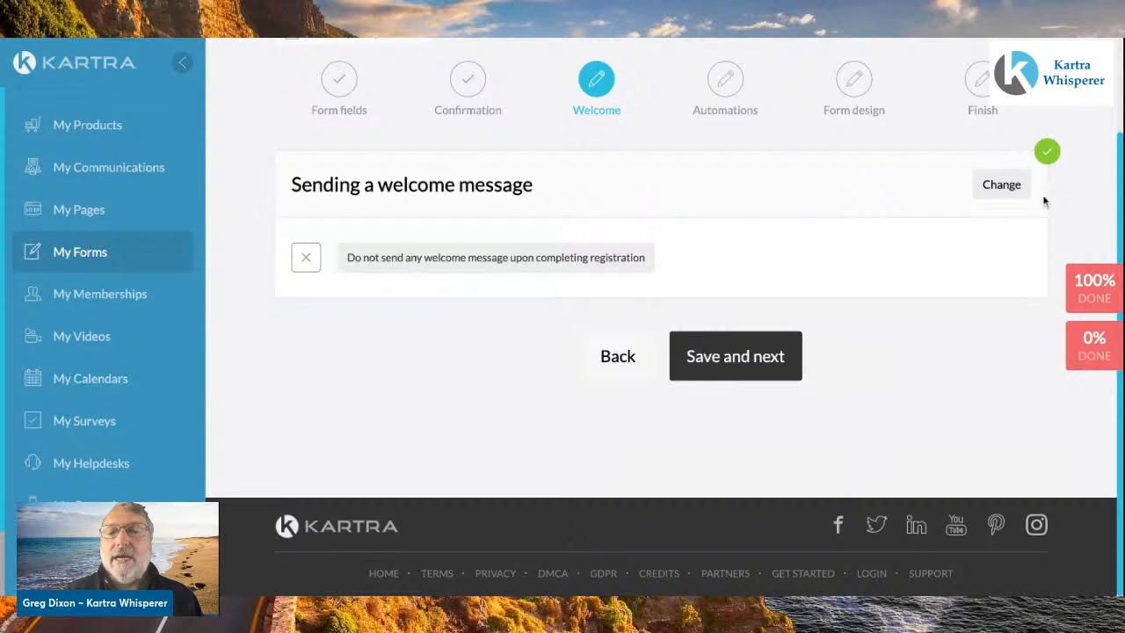
Change the welcome message option to a welcome email, enter the sender's send-from email address and save.
left_click(1004, 185)
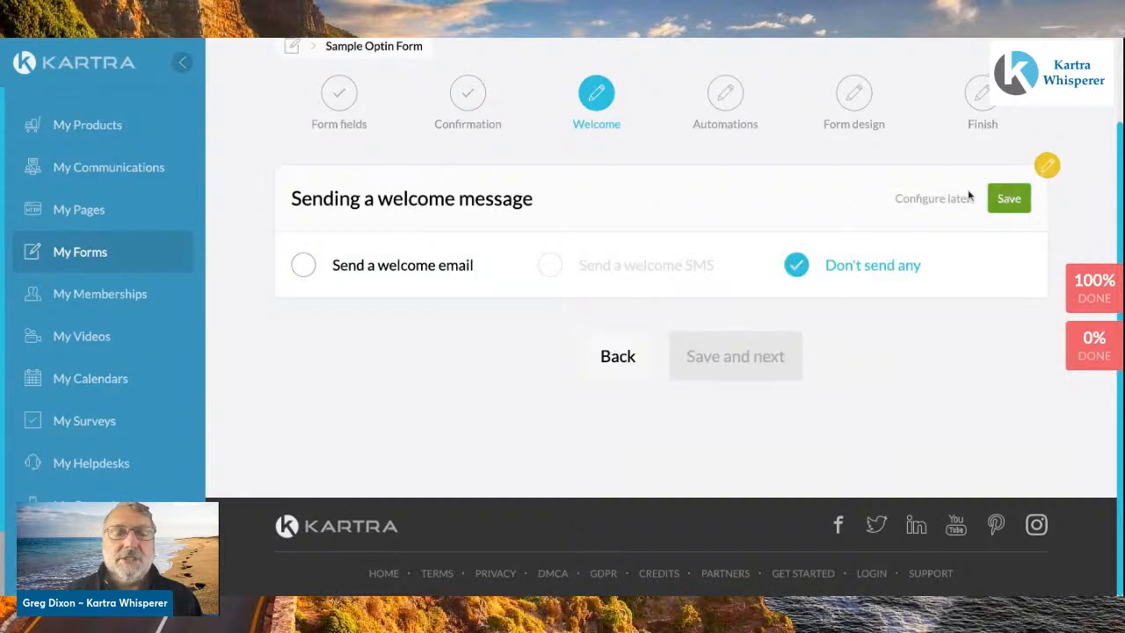
mouse_move(552, 275)
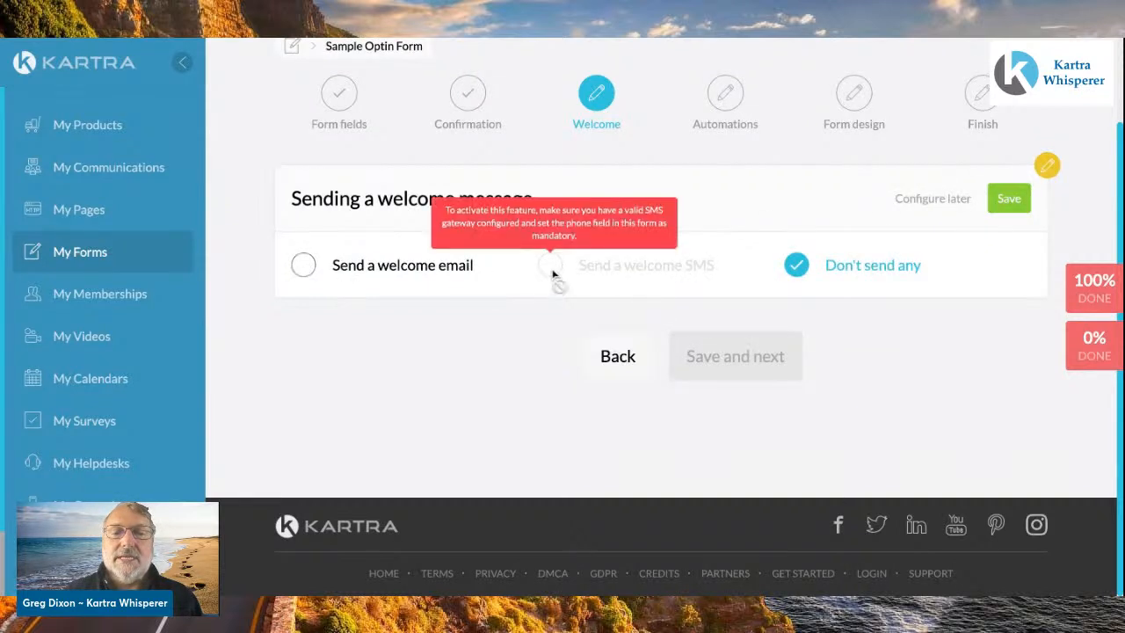
left_click(305, 271)
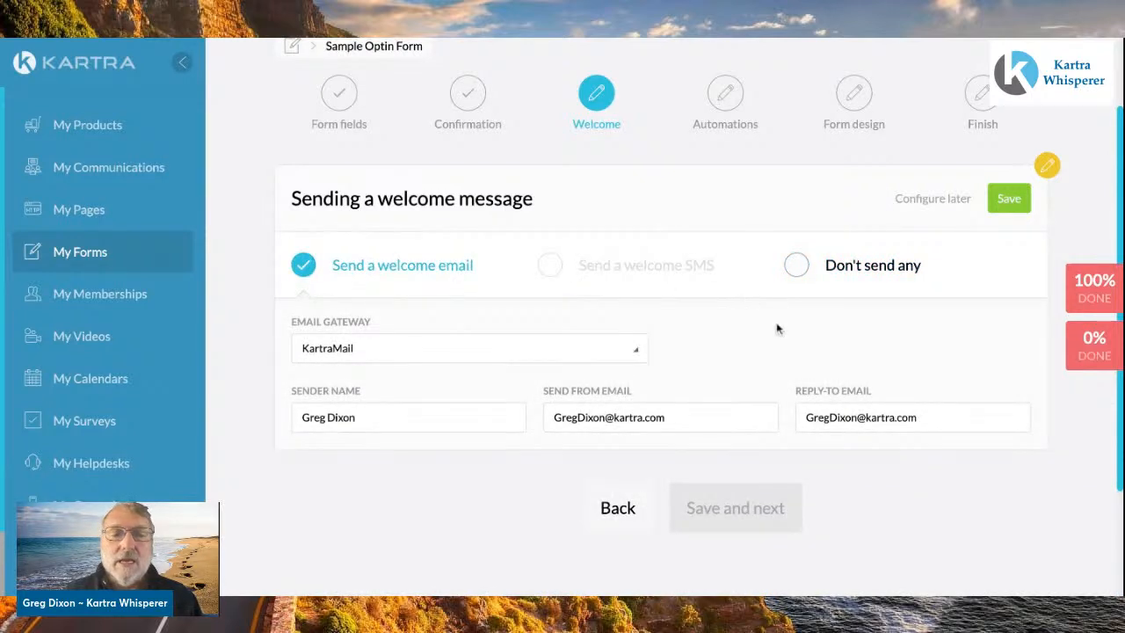
triple_click(686, 413)
type("gr")
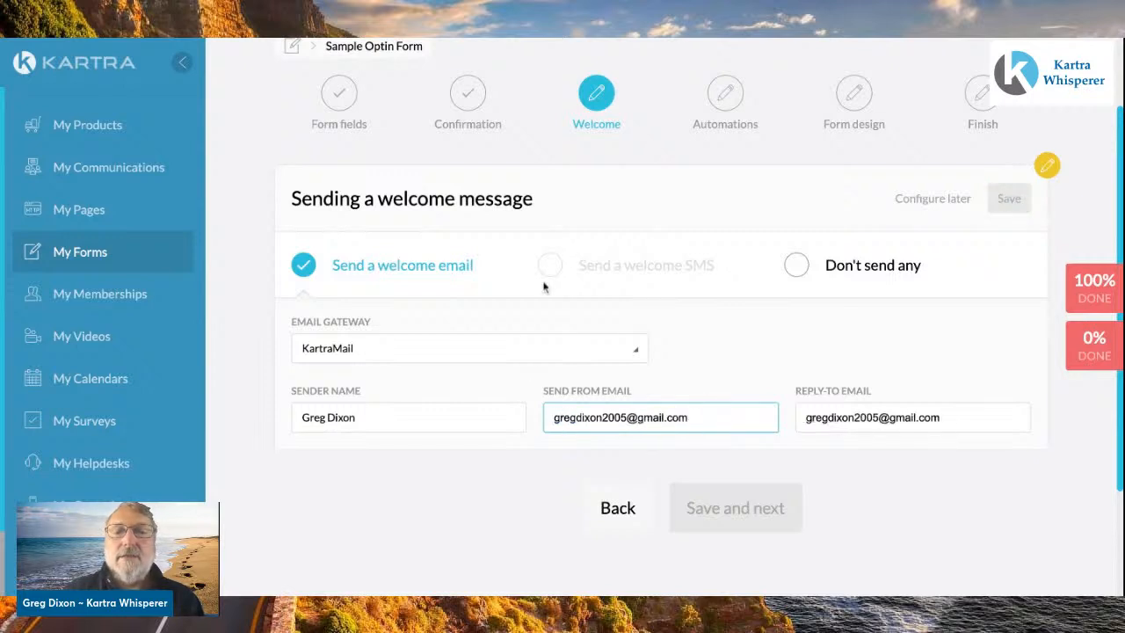
left_click(577, 111)
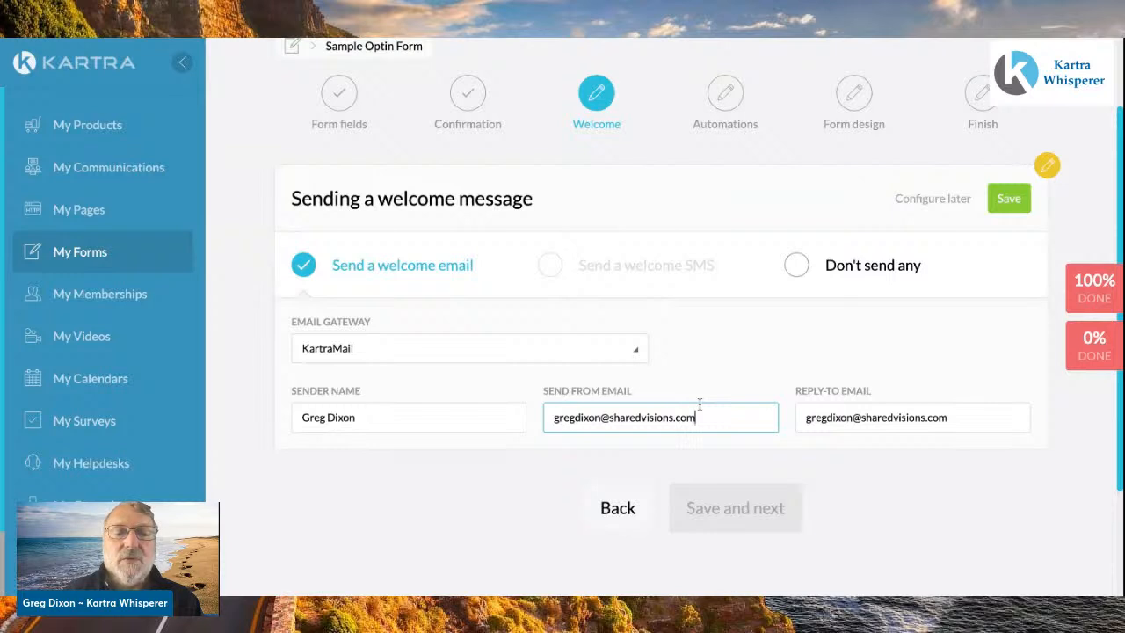
left_click(1006, 201)
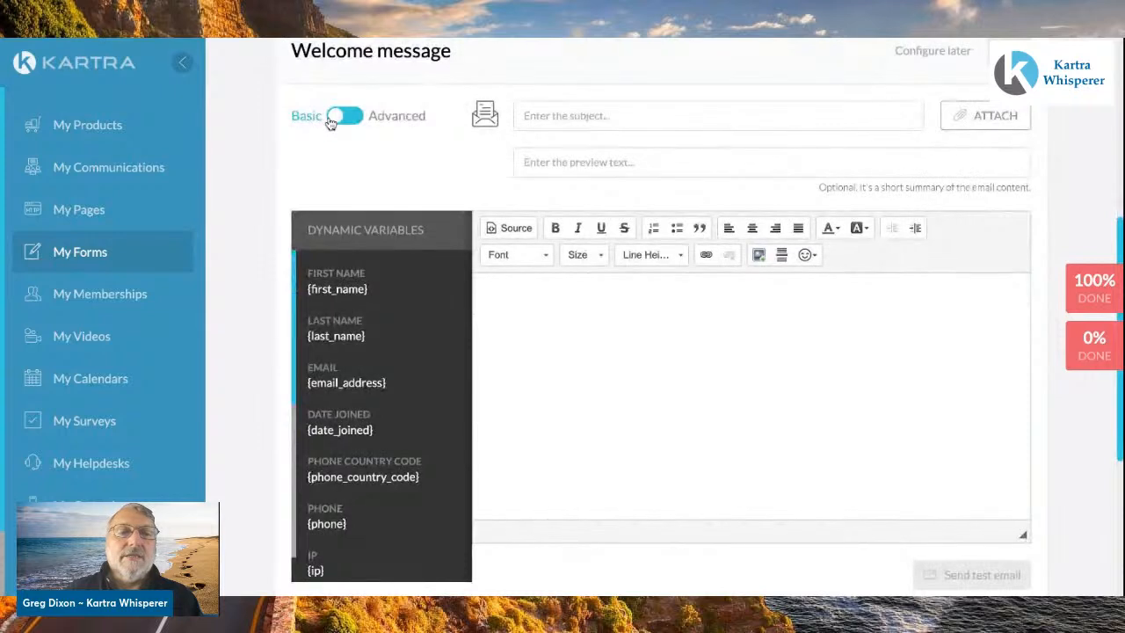
Keep the welcome message in the Basic editor and enter the subject "Thanks for Registering".
left_click(334, 121)
left_click(356, 119)
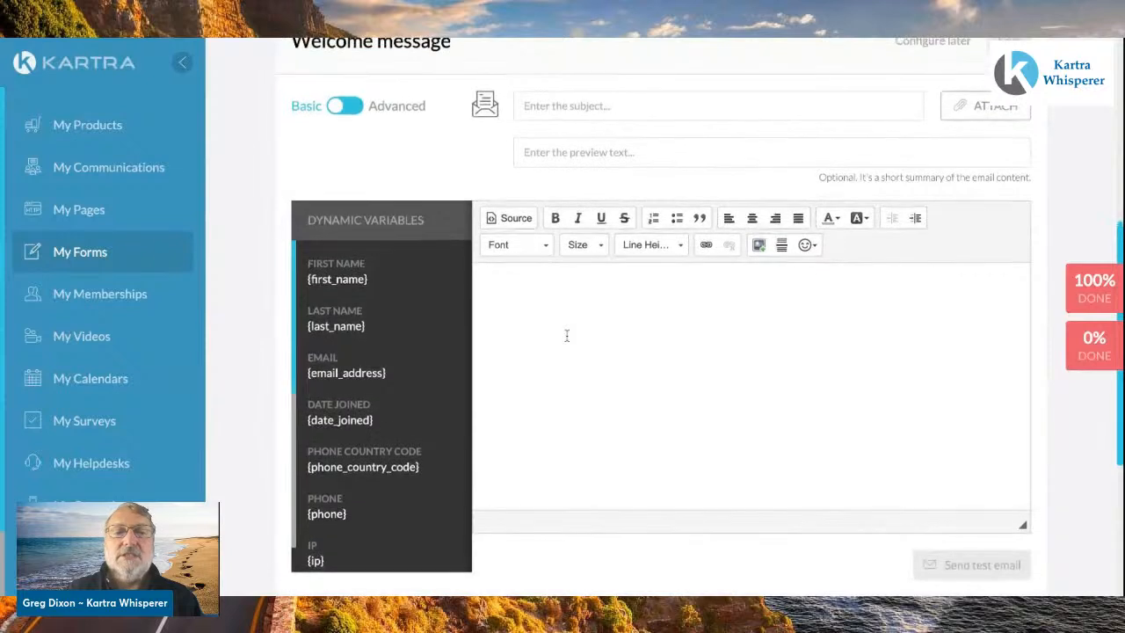
left_click(557, 123)
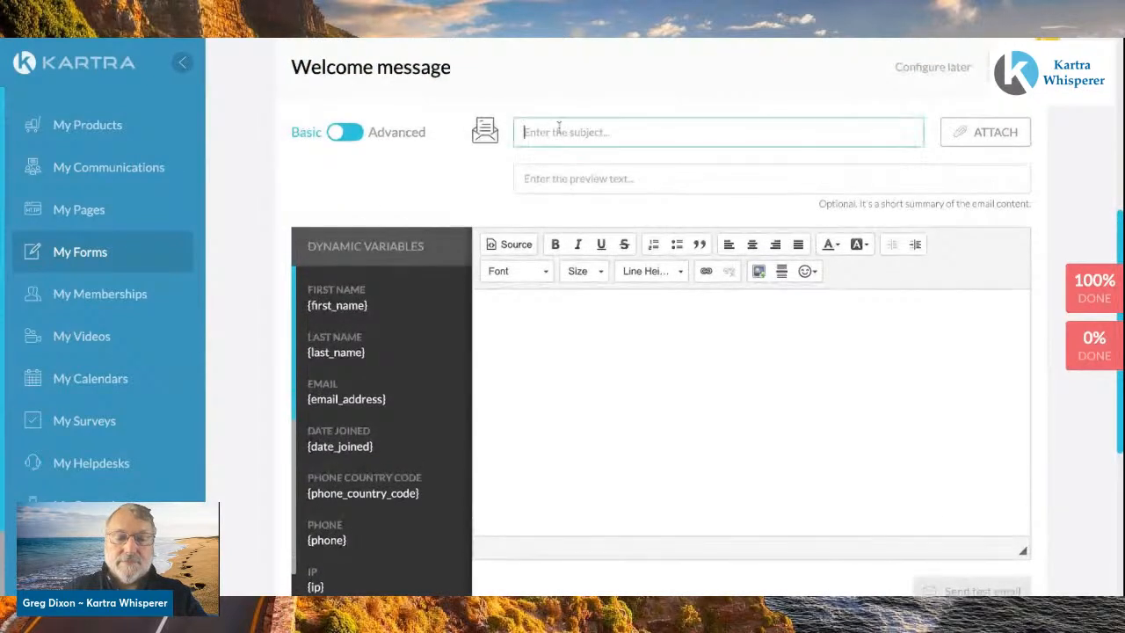
type("Thank")
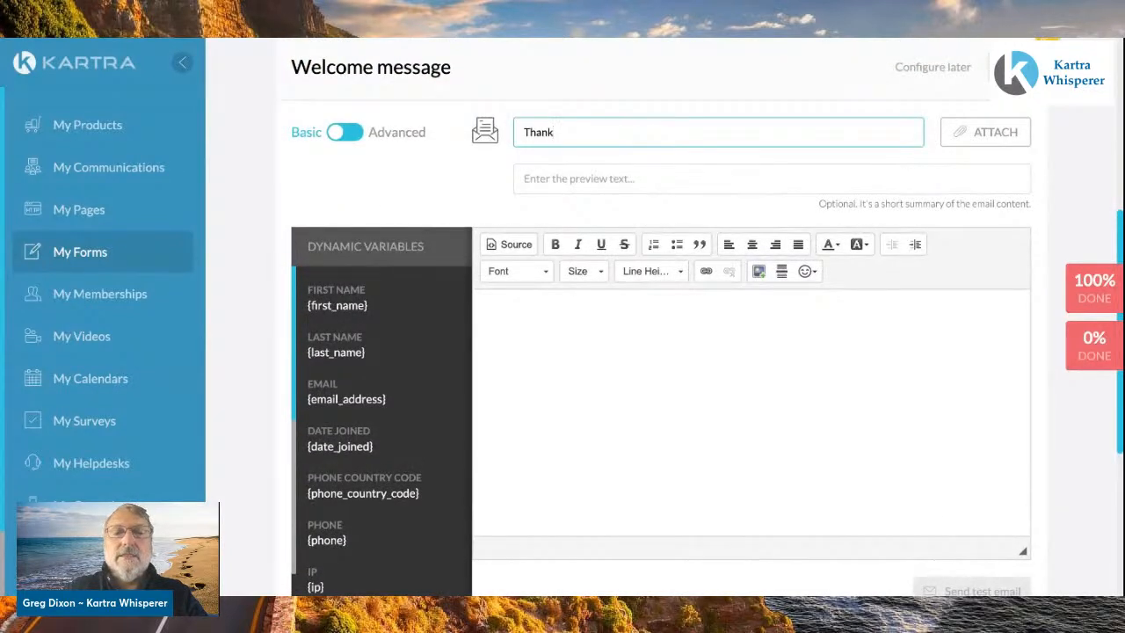
type("s for")
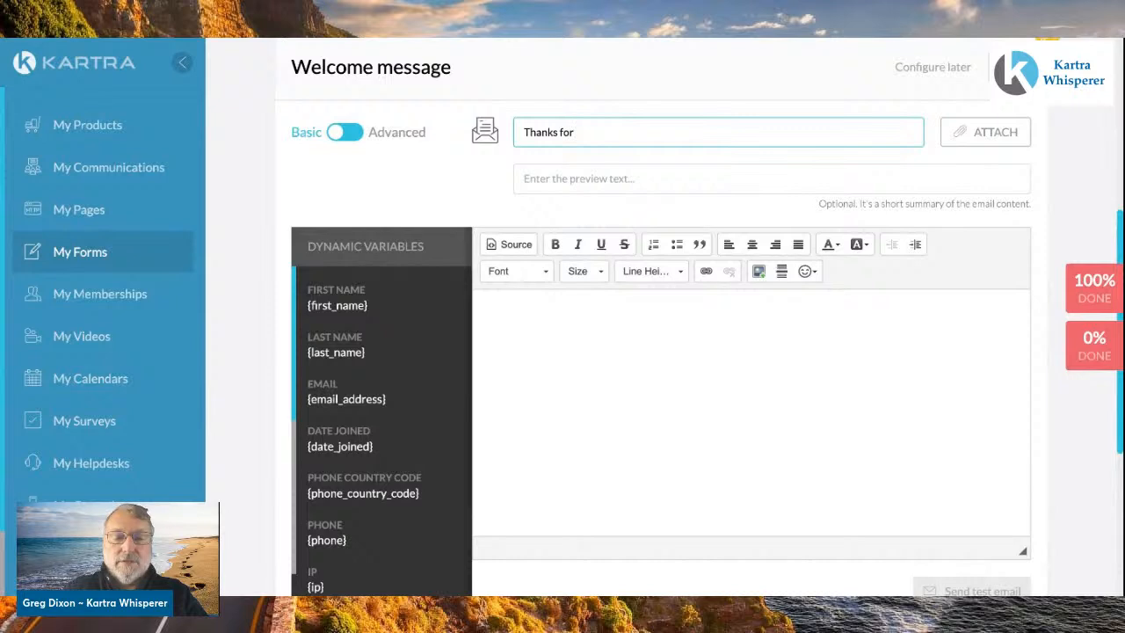
type(" Reg")
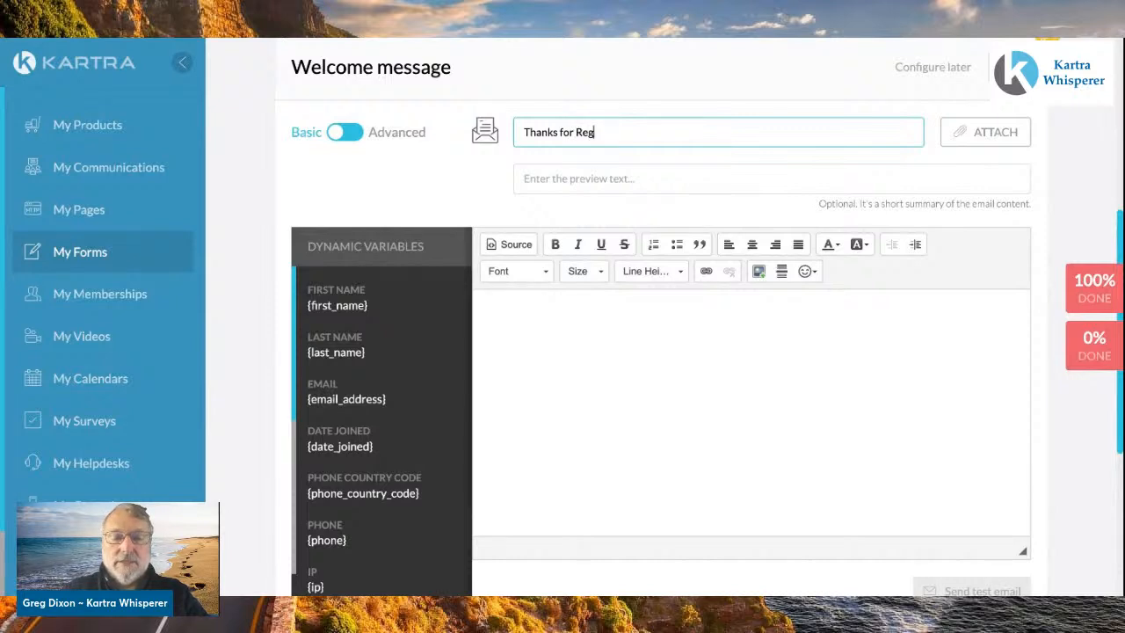
type("istering")
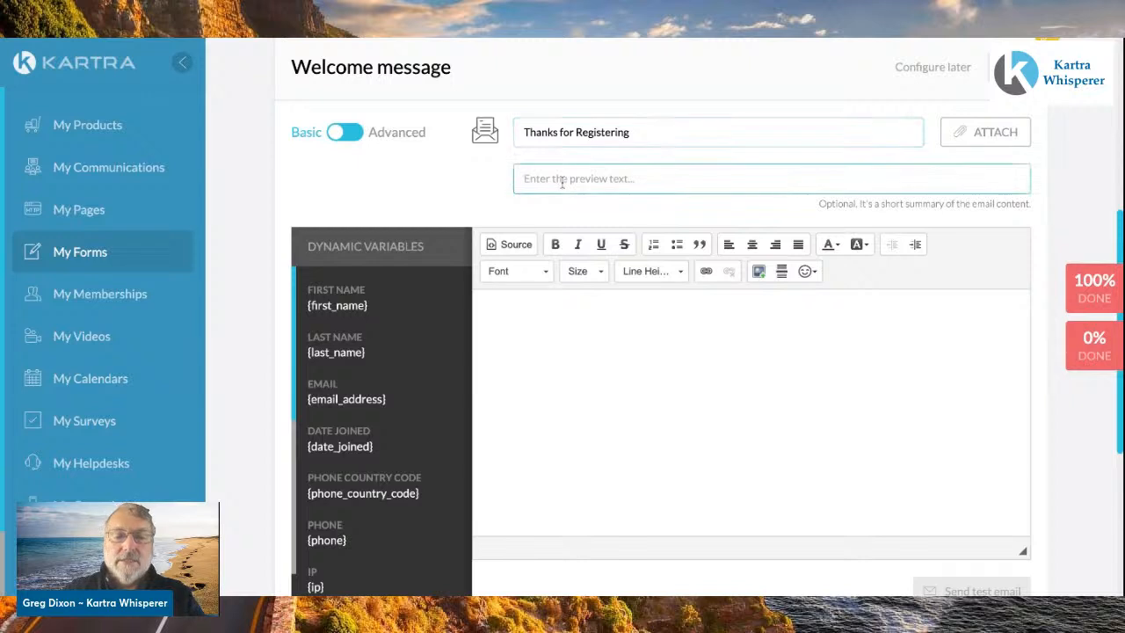
Enter "Domonstration" as the welcome email's preview text.
type("Te")
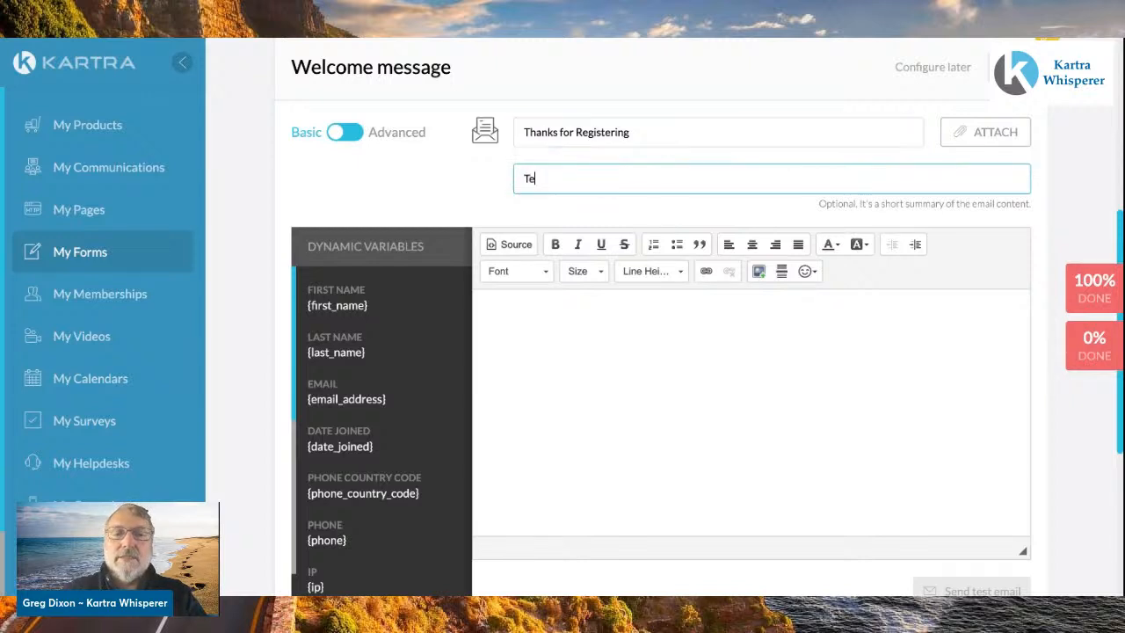
key("BackSpace")
key("BackSpace")
type("D")
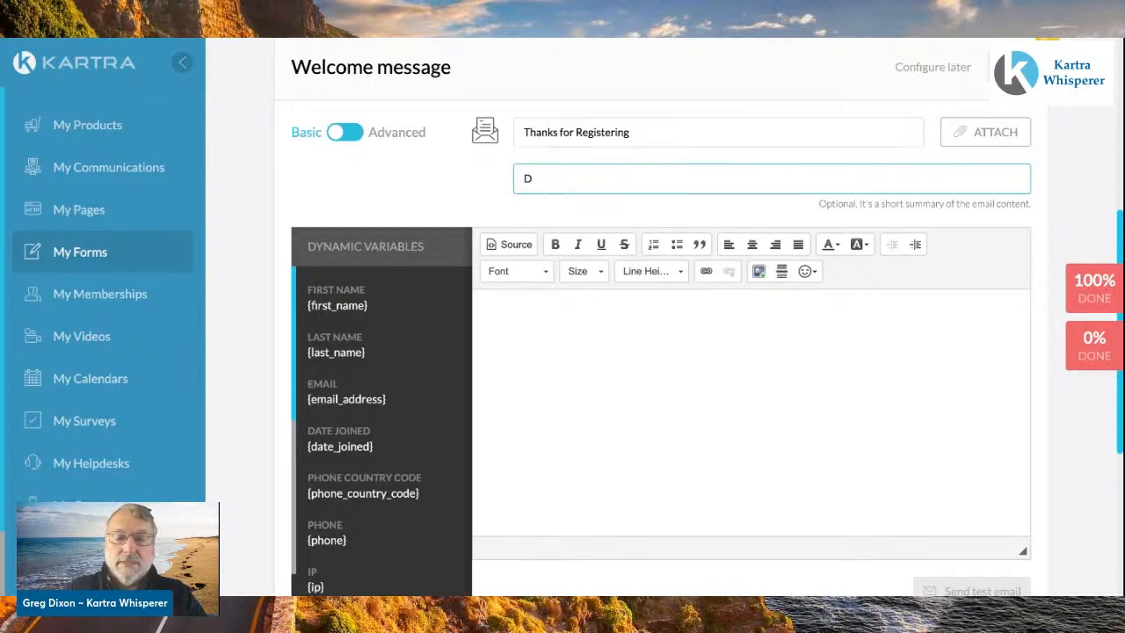
type("omonstr")
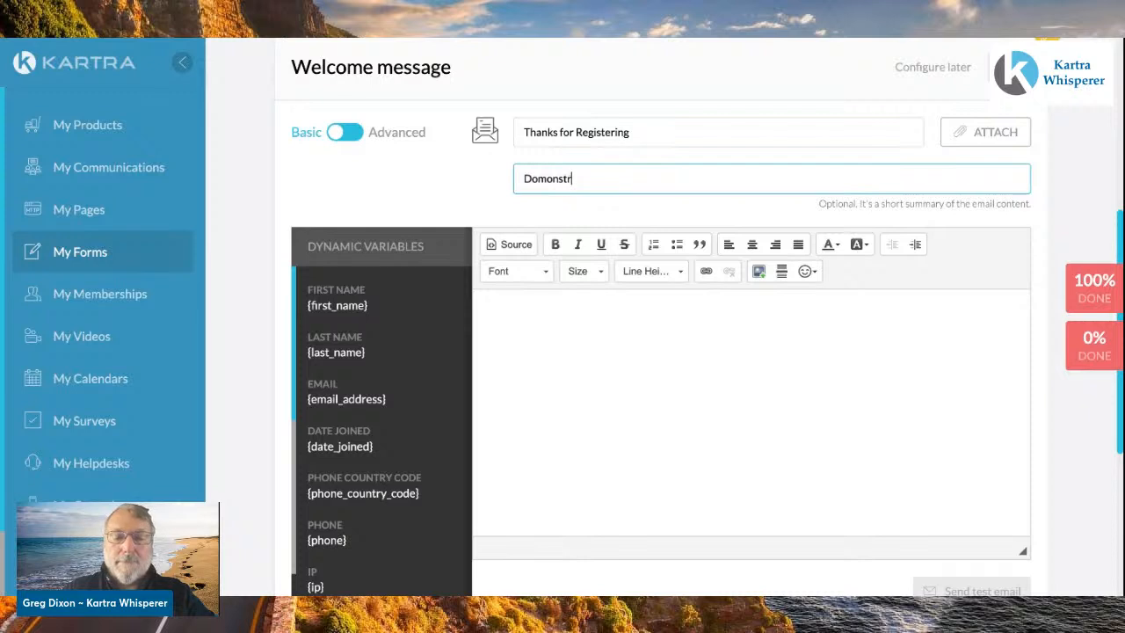
type("ation")
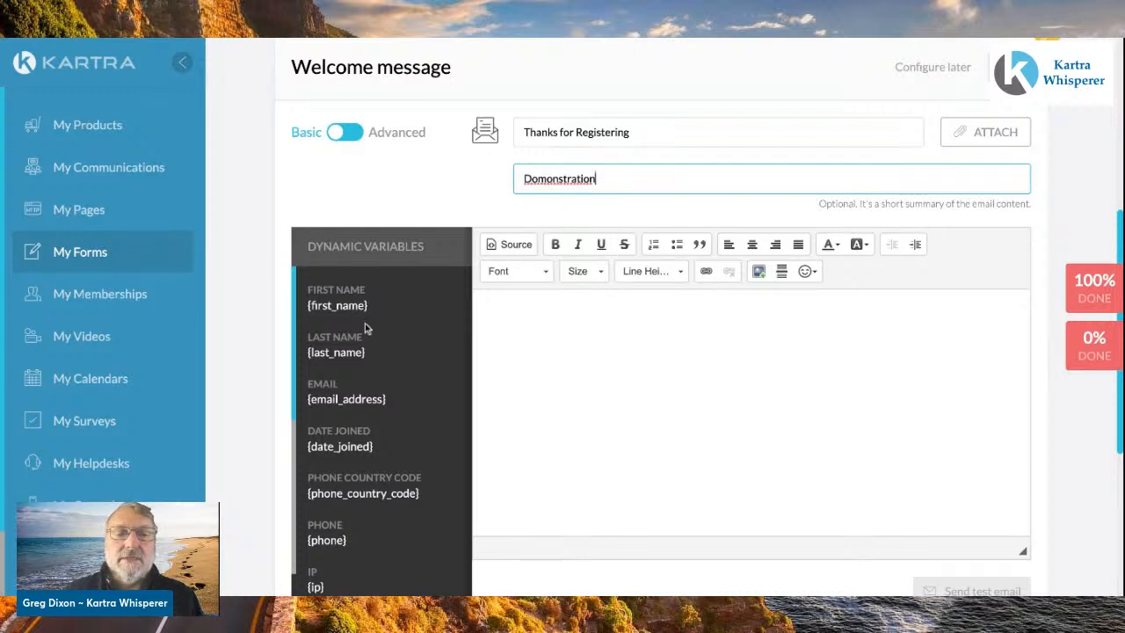
Start the welcome email body with the greeting "Howdy, {first_name}", copying the first name dynamic variable into it.
triple_click(382, 308)
key("ctrl+c")
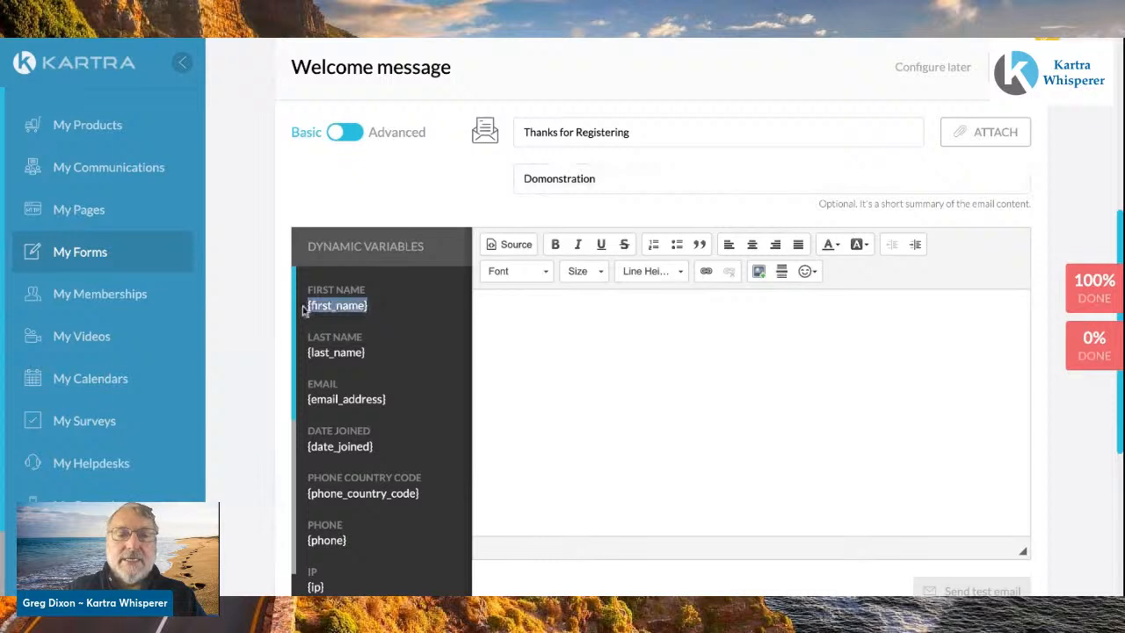
left_click(487, 317)
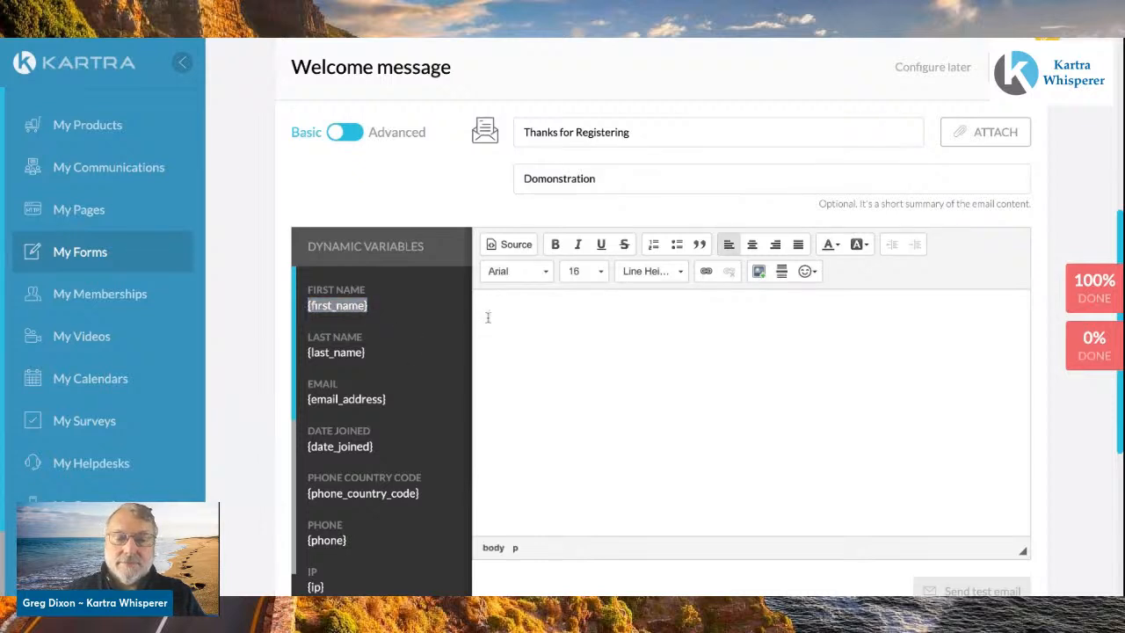
type("How")
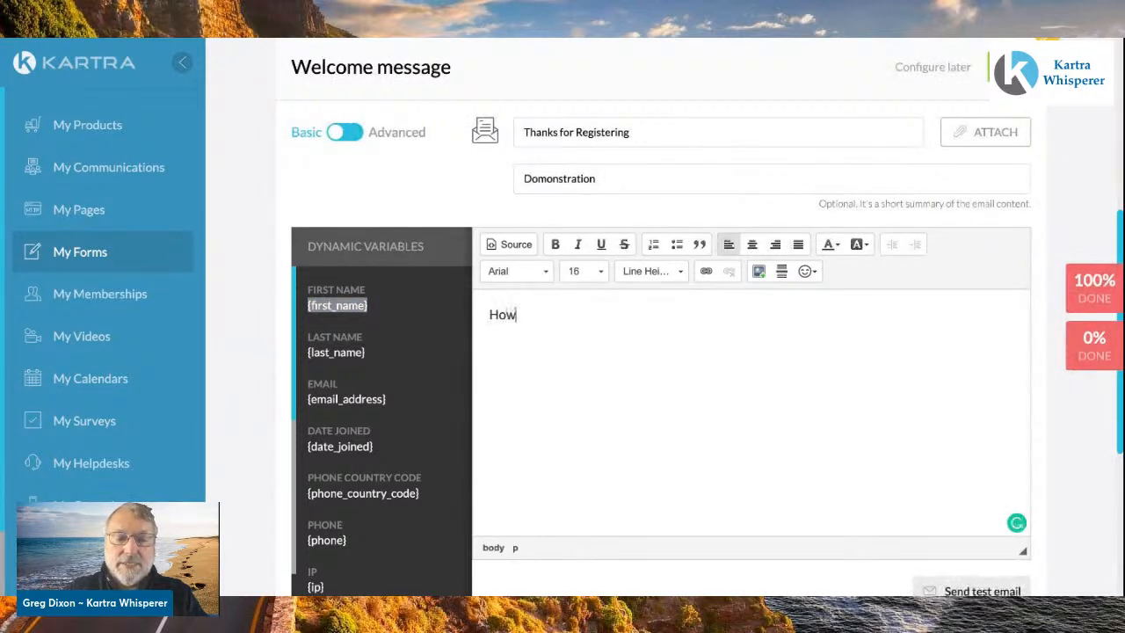
type("dy")
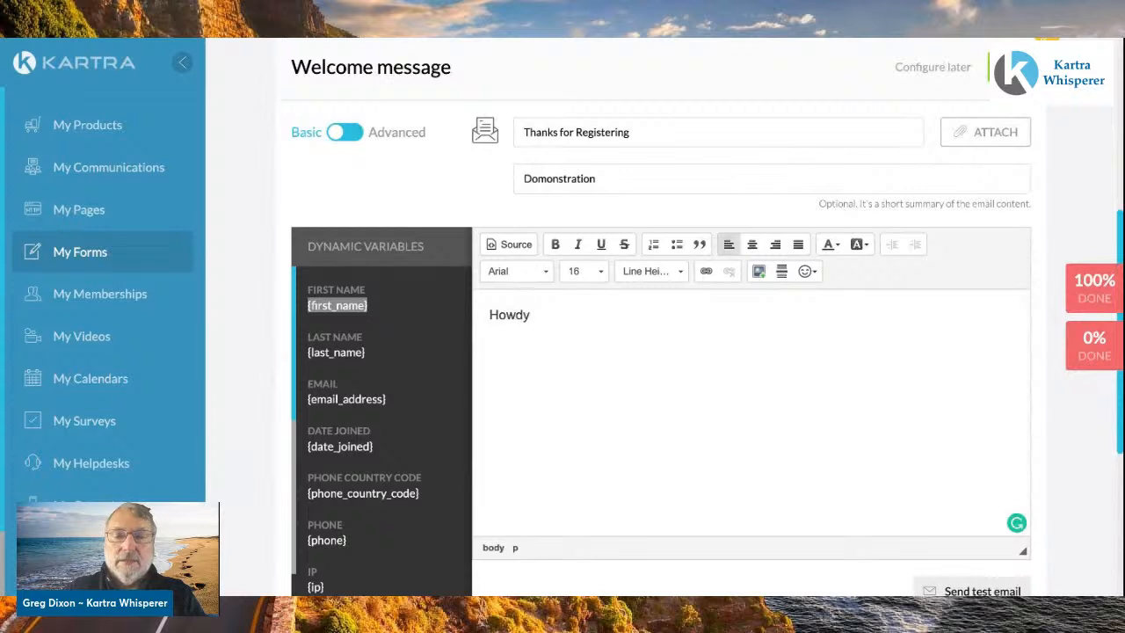
type(",")
key("ctrl+v")
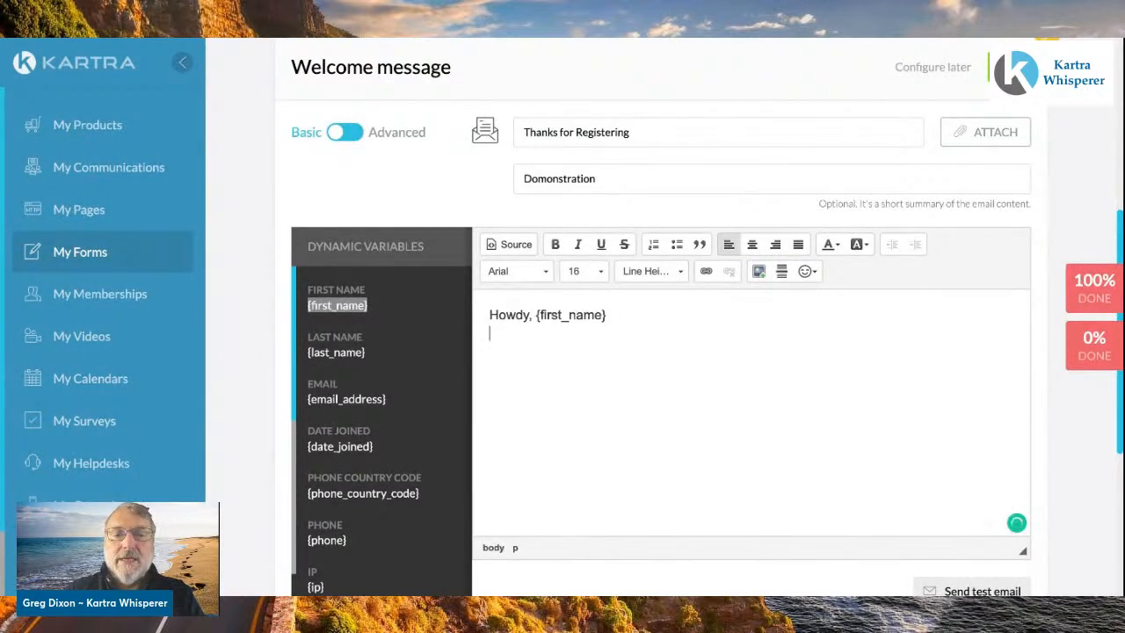
Add the text "Yada yada yada" below the greeting in the welcome email body.
key("Return")
type("Yad")
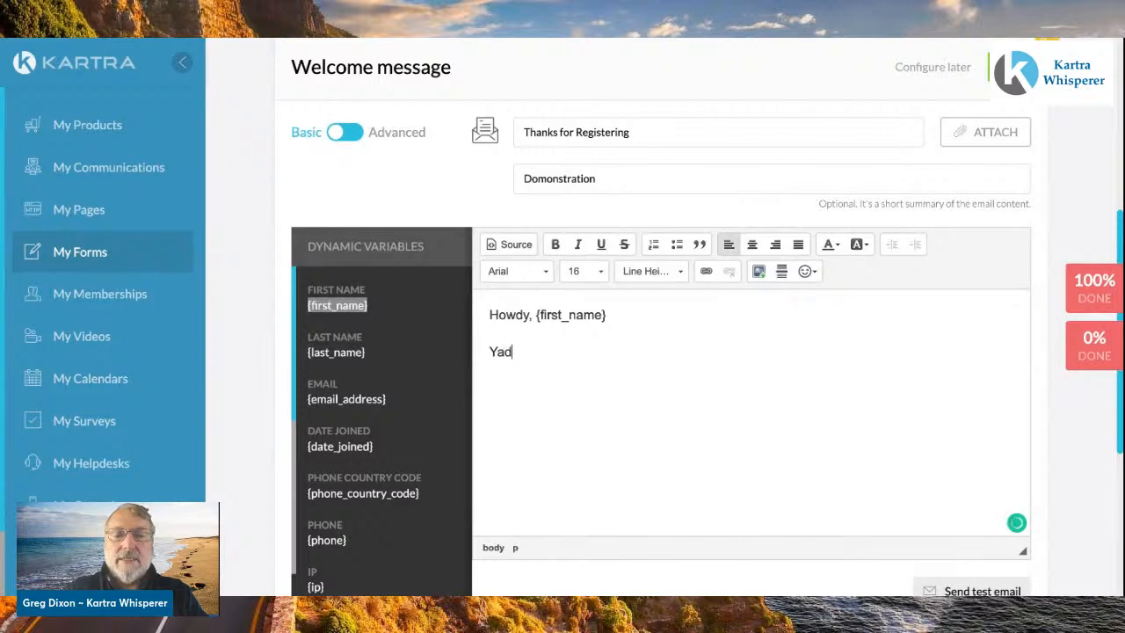
type("a yada yada")
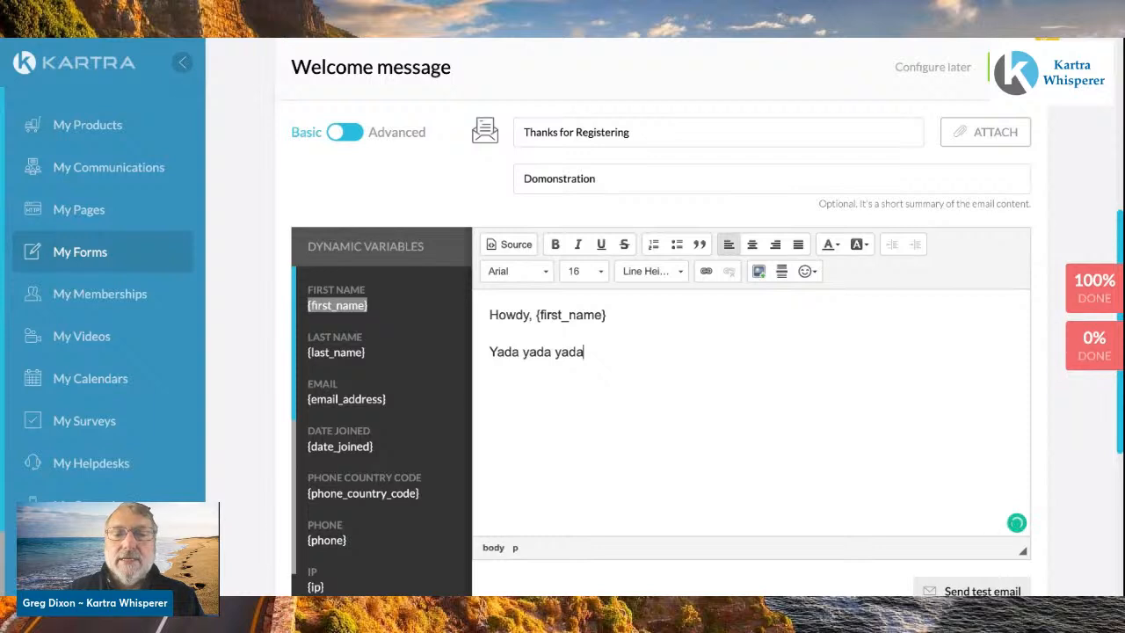
scroll(677, 401, "down", 1)
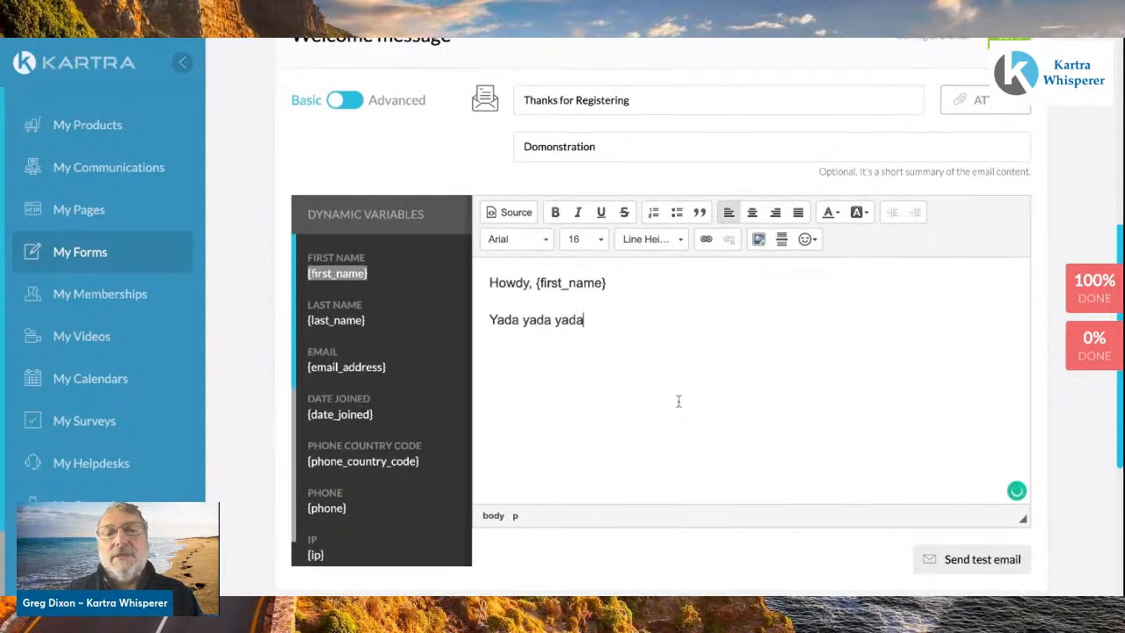
Correct the spelling of the welcome email's preview text to "Demonstration".
scroll(678, 401, "up", 1)
left_click(536, 165)
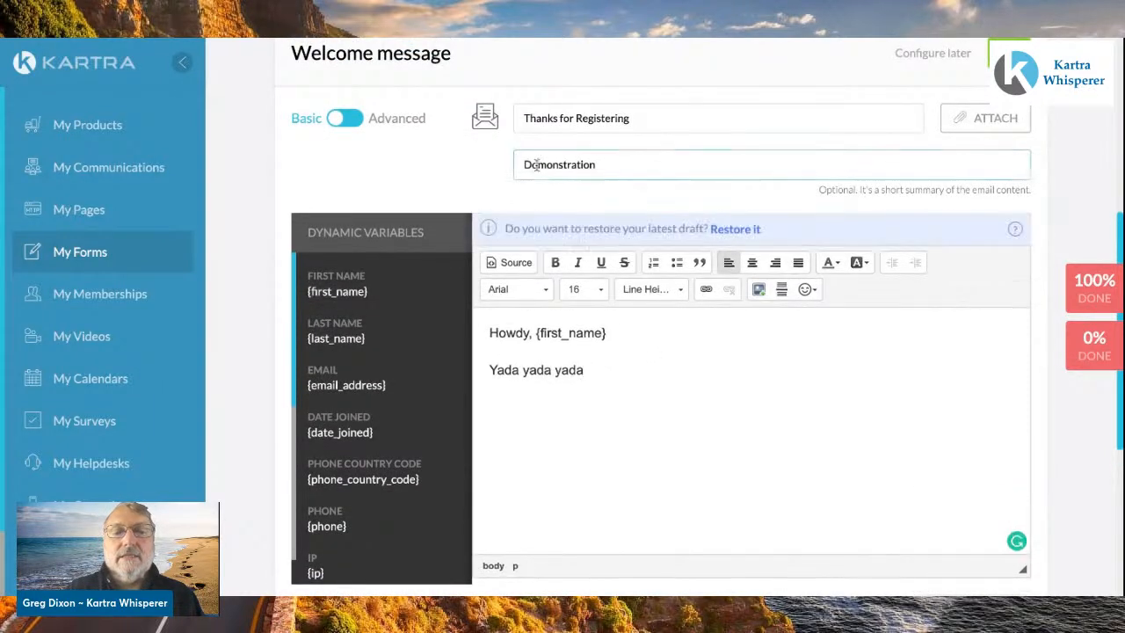
type("e")
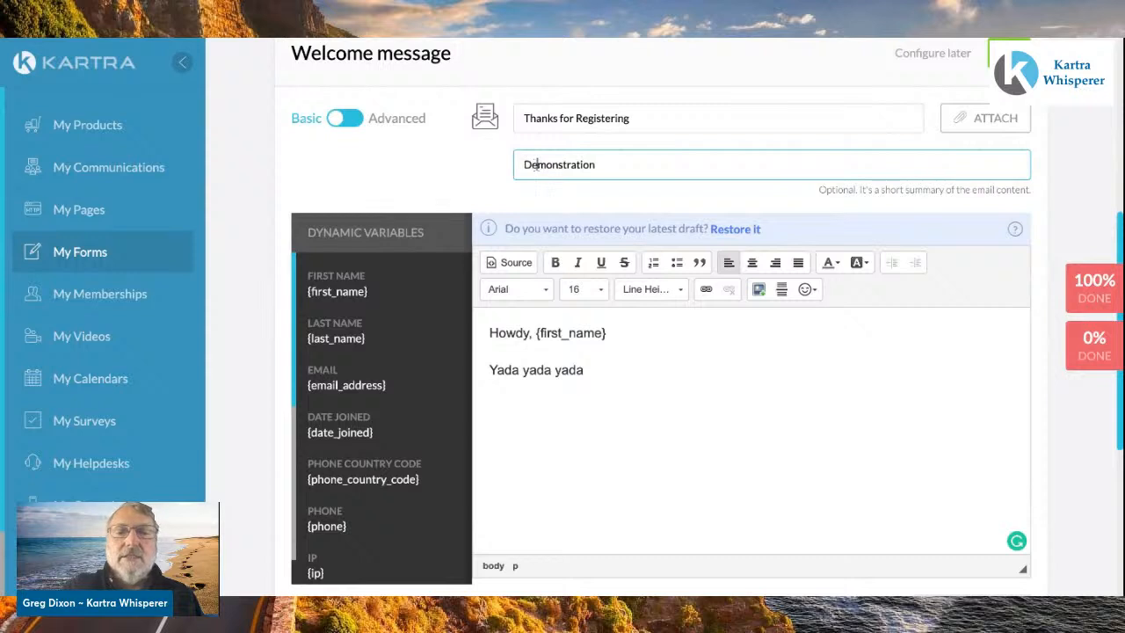
scroll(742, 388, "down", 2)
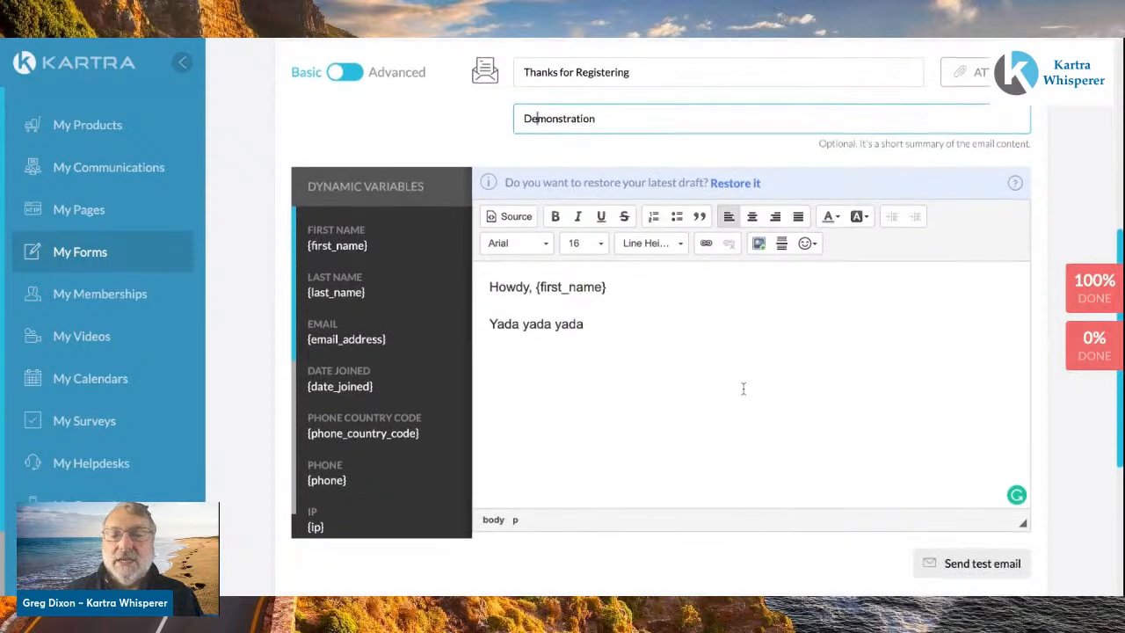
scroll(743, 388, "down", 2)
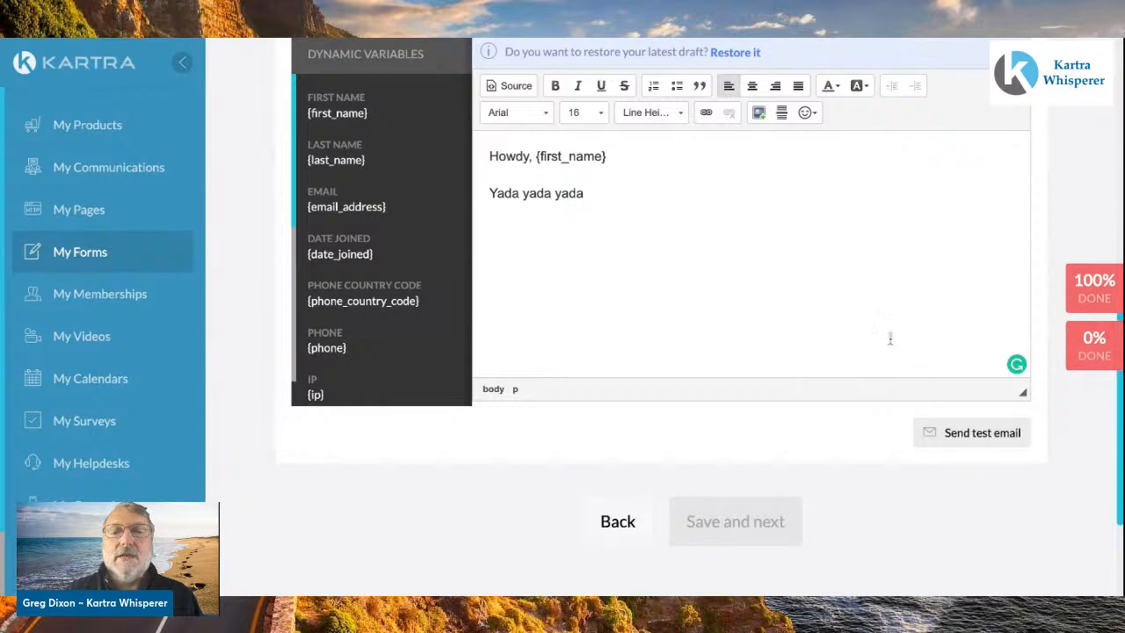
scroll(890, 339, "up", 1)
scroll(890, 338, "up", 4)
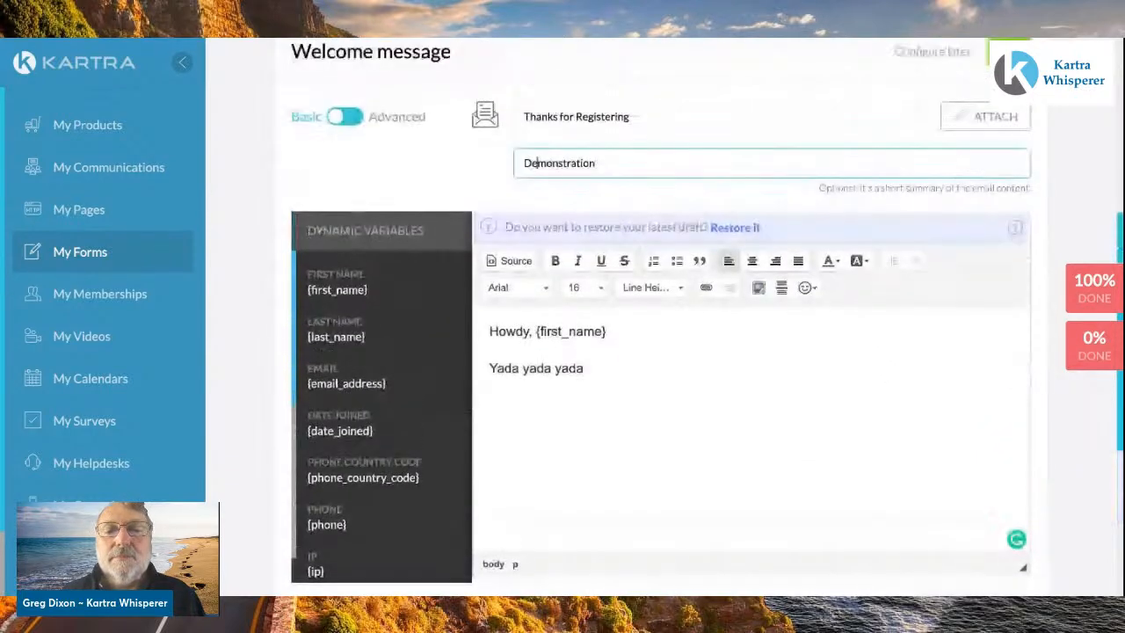
scroll(536, 162, "down", 1)
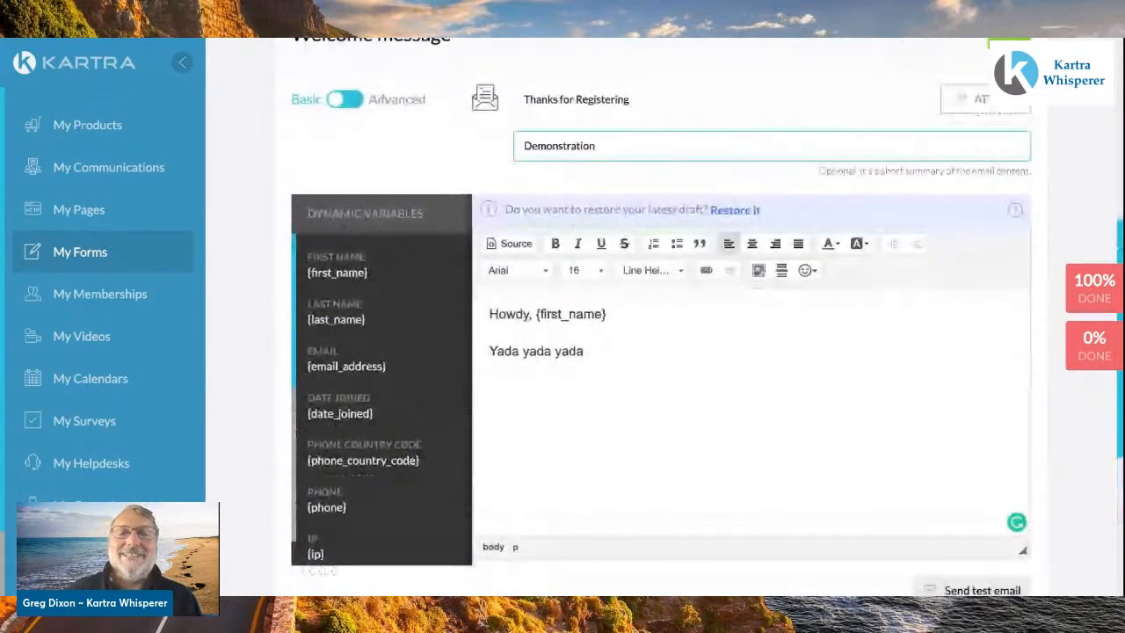
scroll(532, 71, "down", 2)
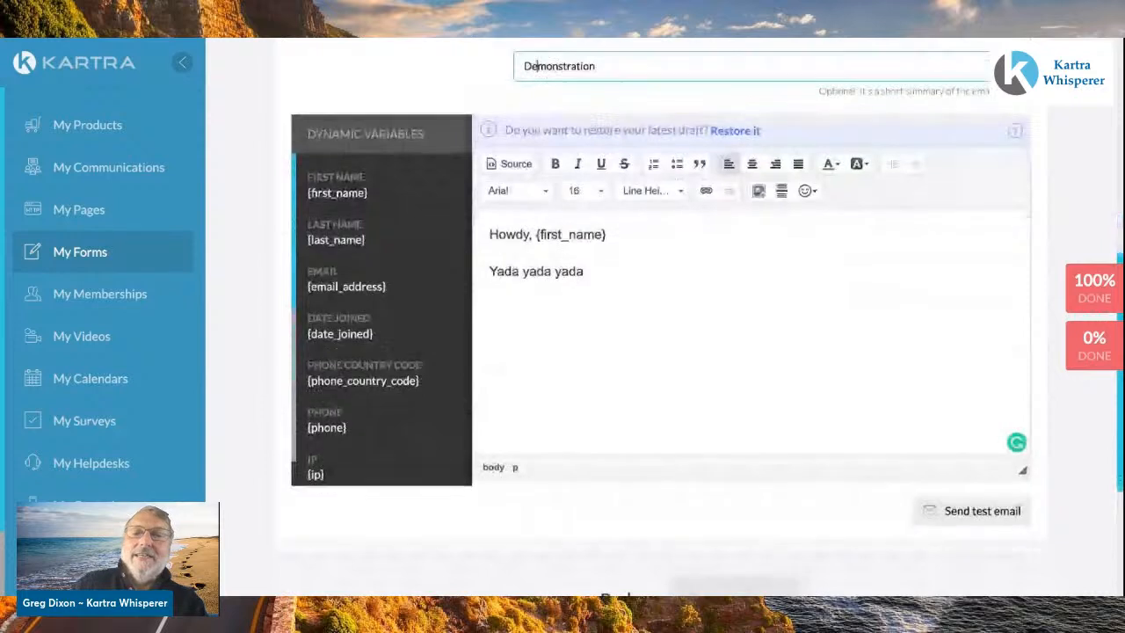
scroll(659, 308, "up", 1)
scroll(659, 308, "down", 1)
scroll(659, 308, "up", 1)
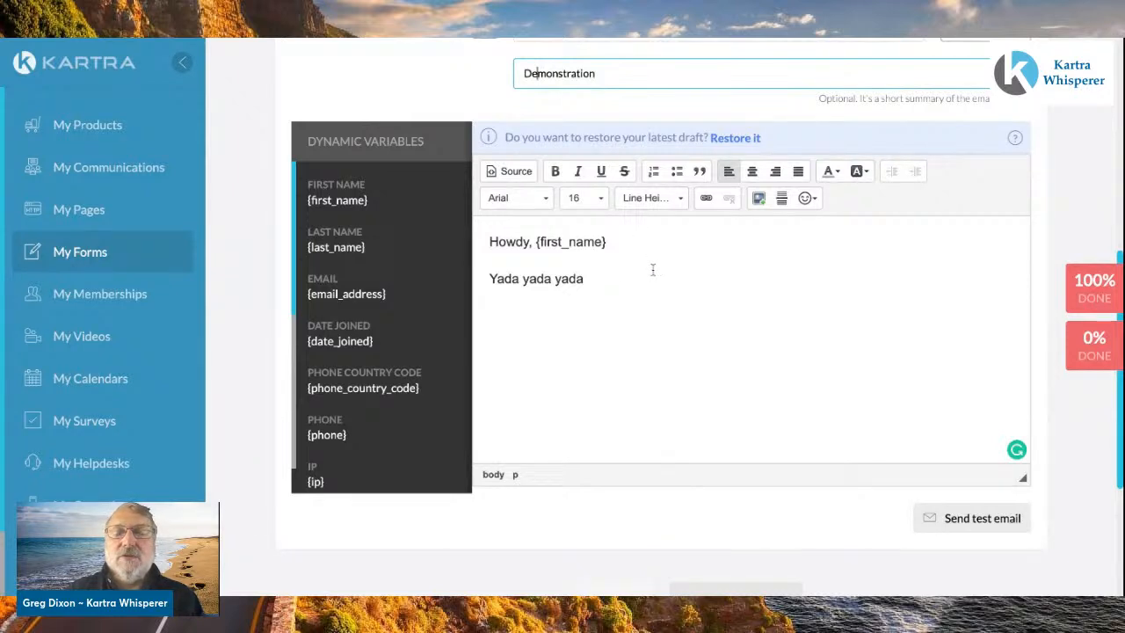
Save the welcome message settings and continue to the form's Automations stage.
scroll(653, 270, "down", 1)
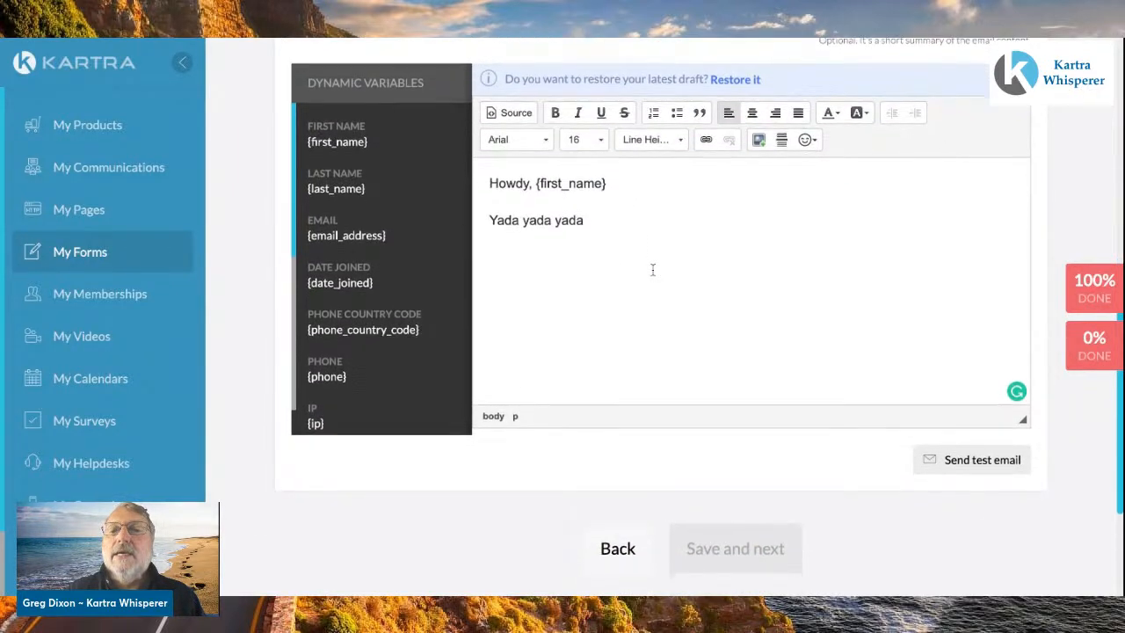
scroll(653, 269, "down", 1)
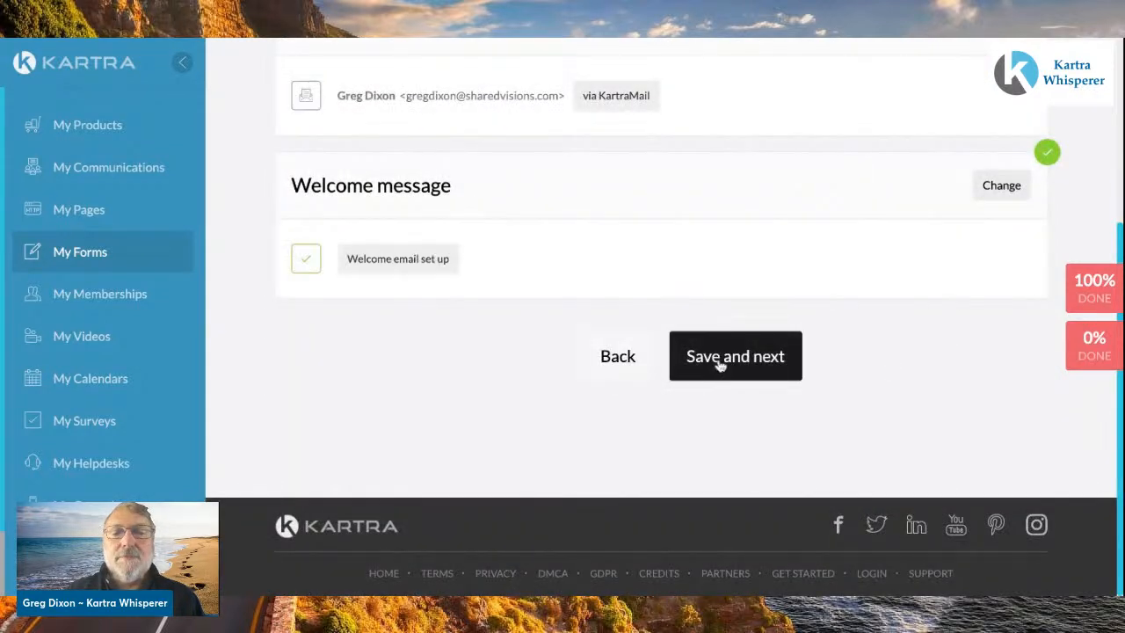
left_click(719, 364)
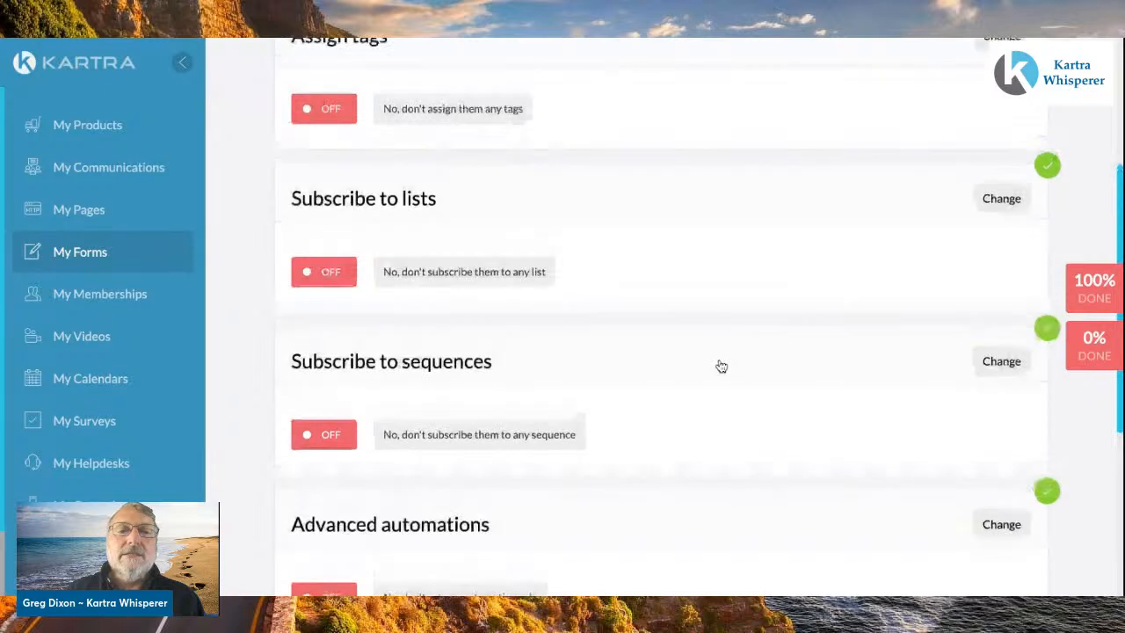
Change the list automation to subscribe people who fill in the form to a list, and show the available lists.
scroll(665, 351, "down", 1)
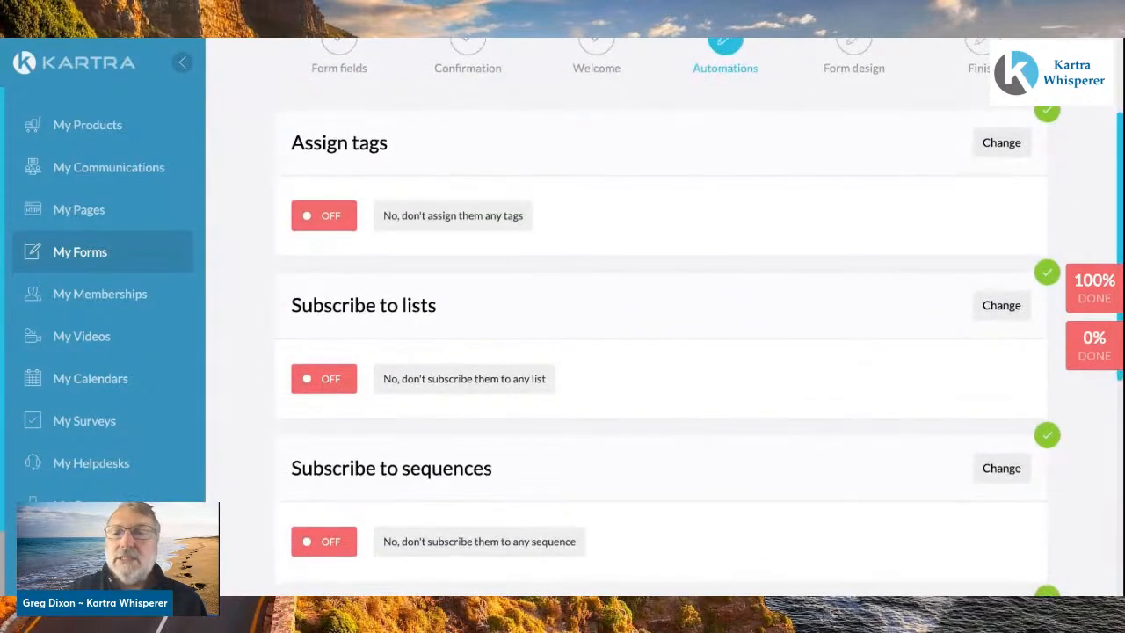
scroll(665, 352, "down", 1)
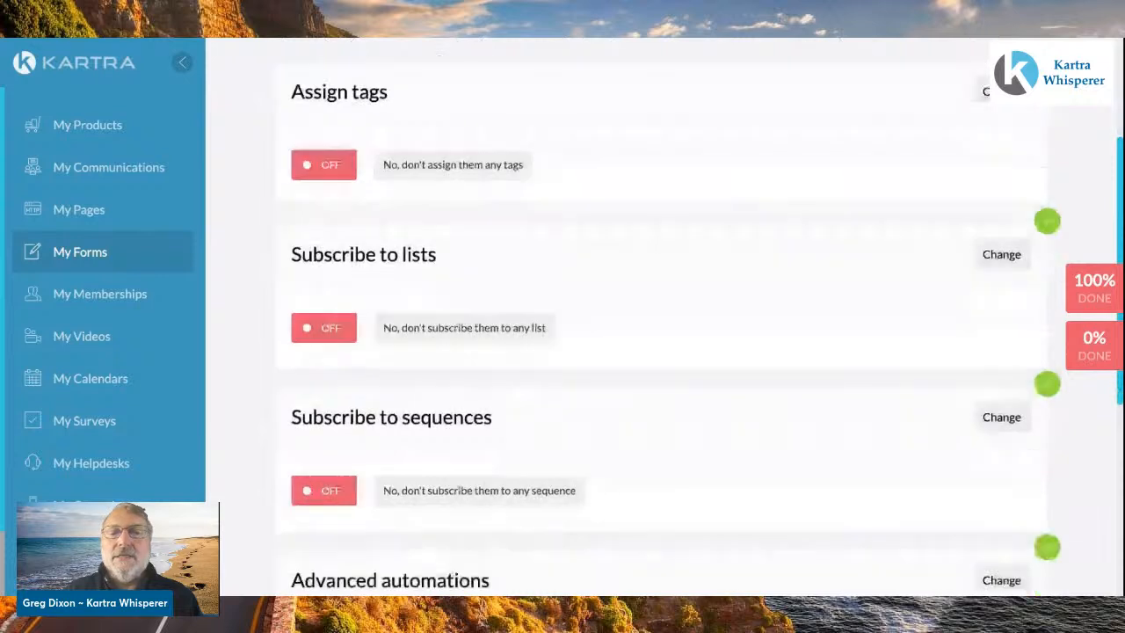
left_click(1000, 238)
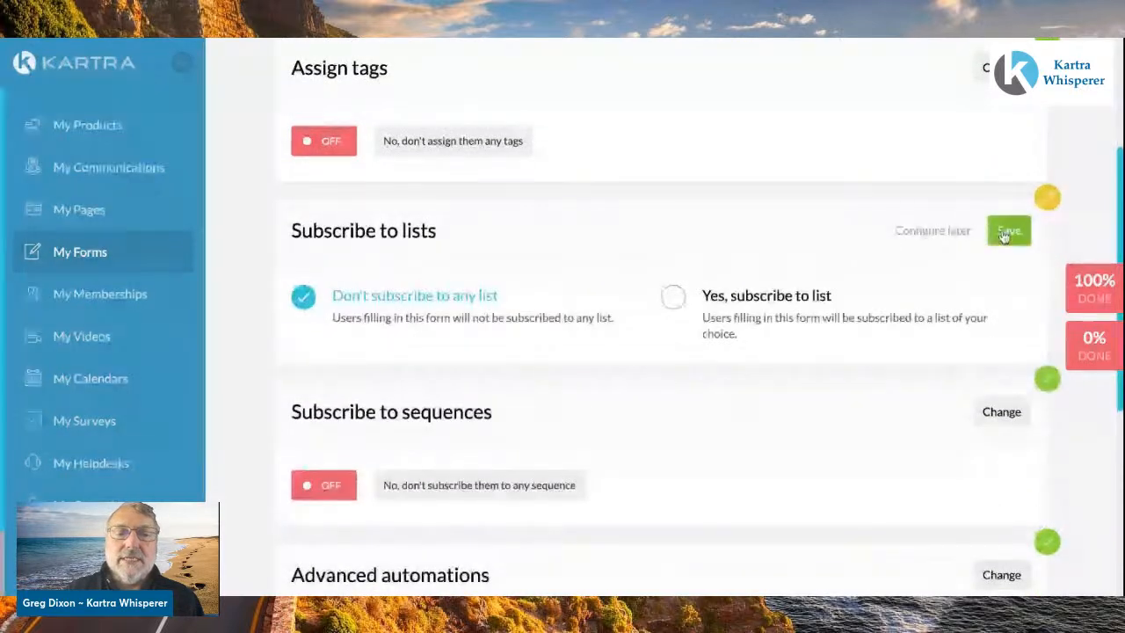
left_click(672, 297)
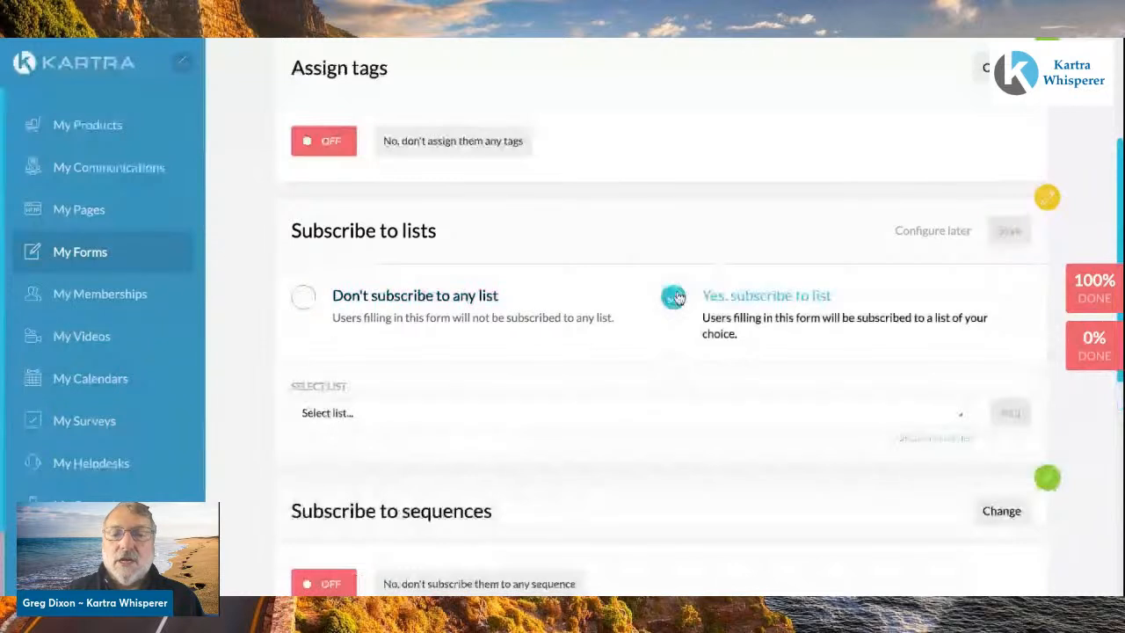
left_click(960, 418)
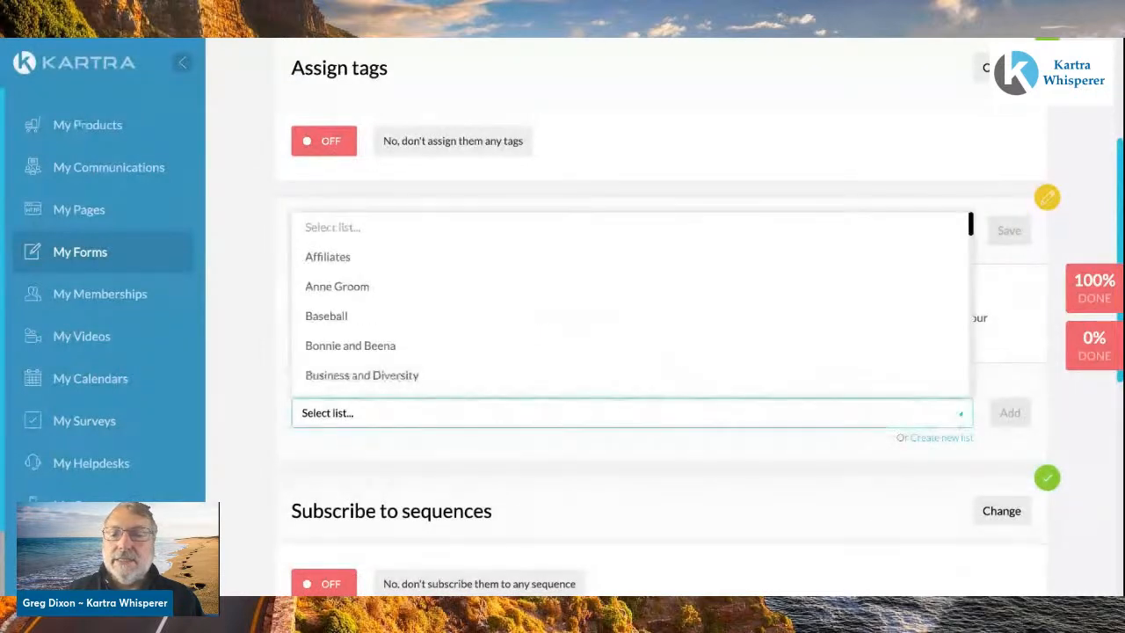
Start a new list and name it "Sample Optin List".
left_click(941, 437)
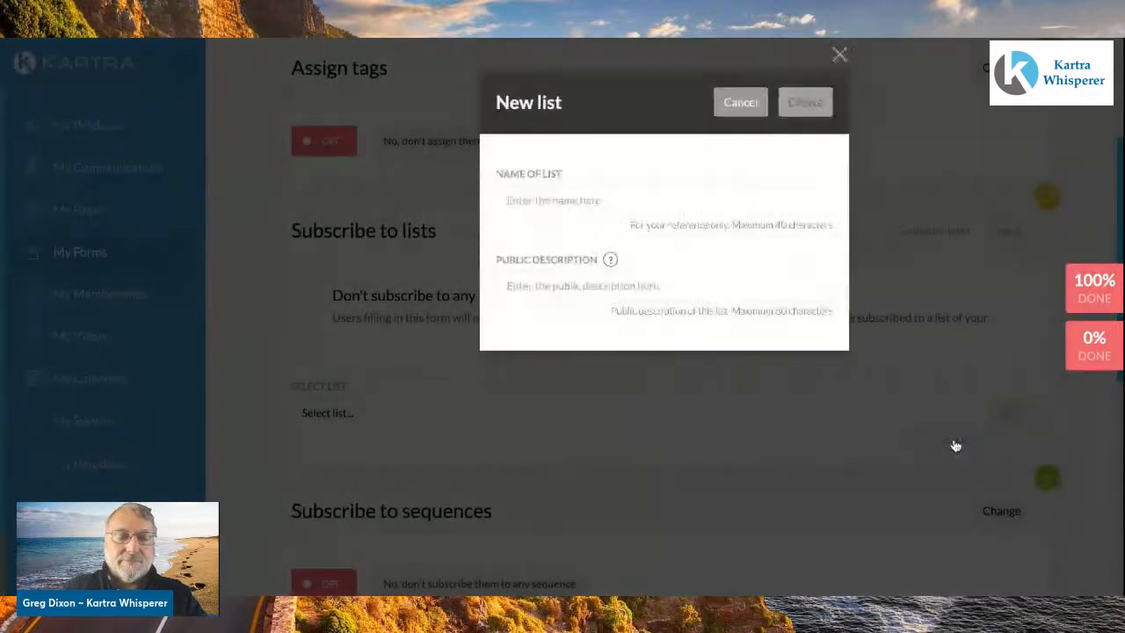
type("Sam")
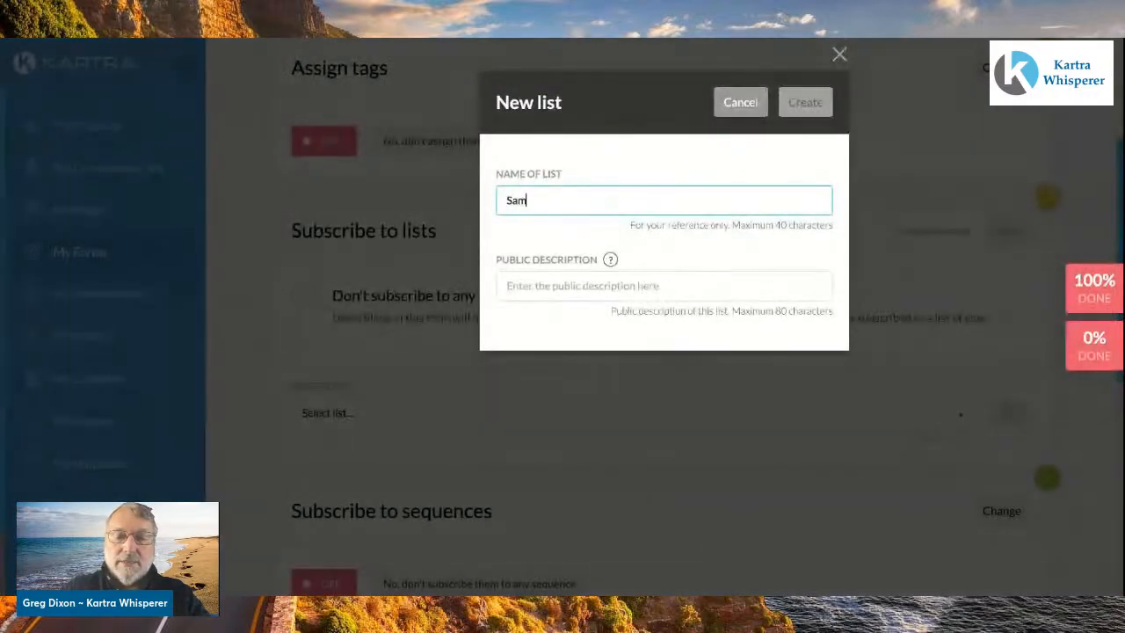
type("ple")
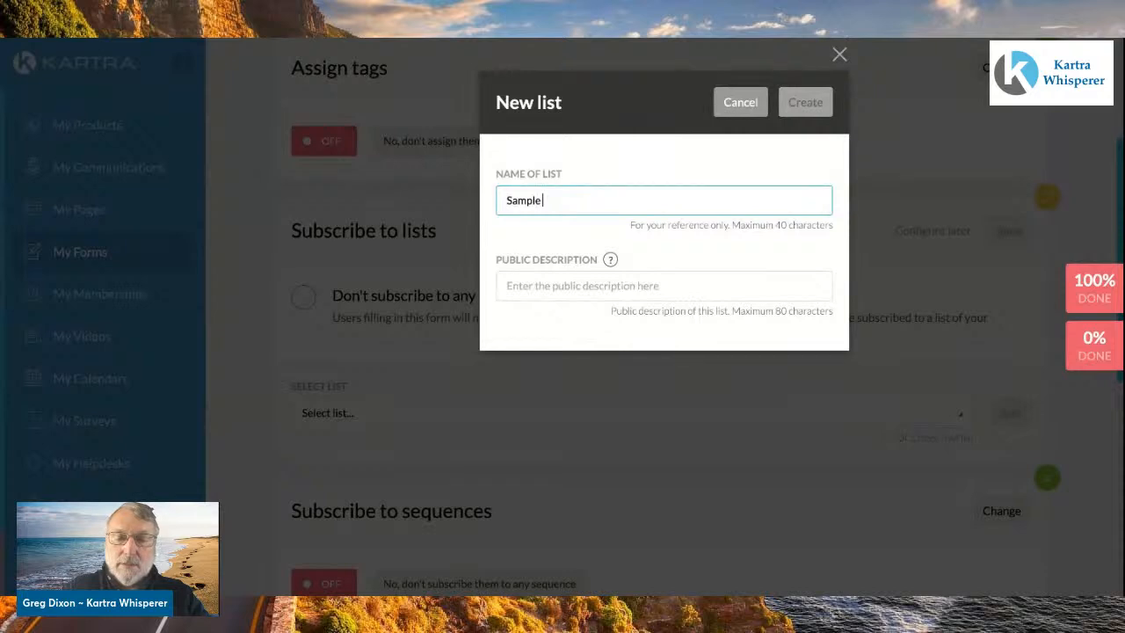
type(" Optin")
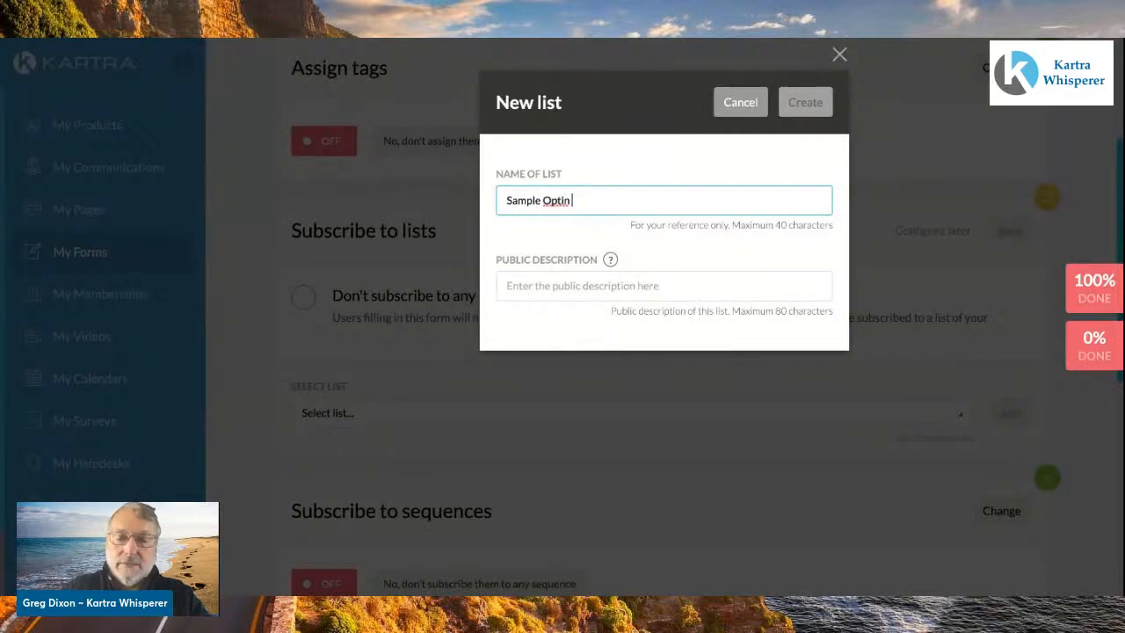
type(" Lis")
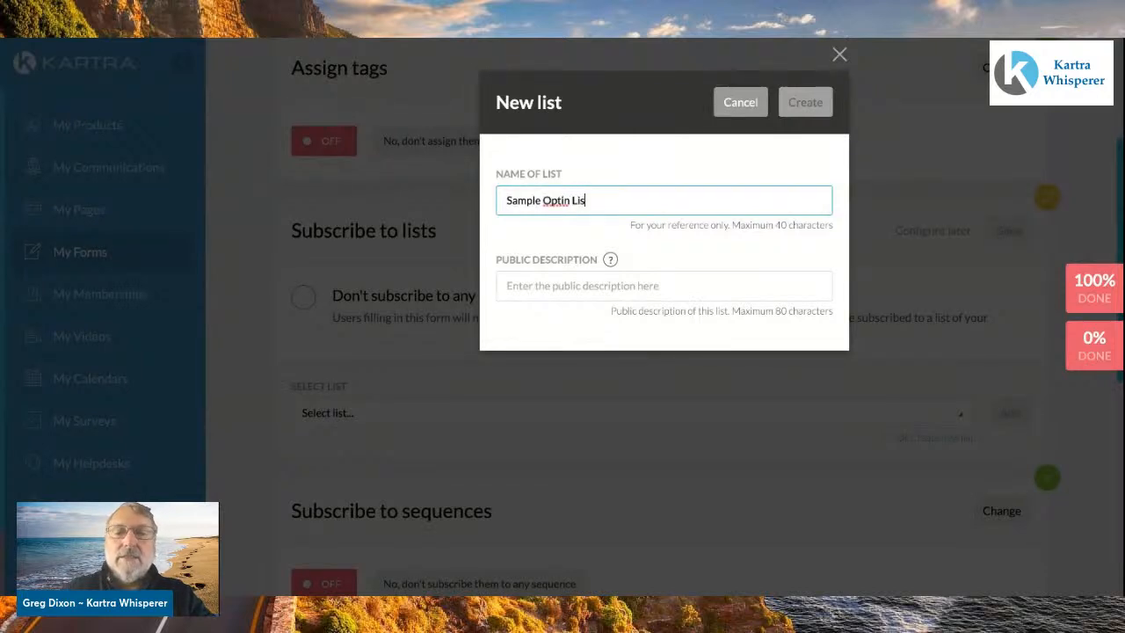
type("t")
Copy the list name "Sample Optin List" into the new list's public description.
left_click_drag(597, 200, 502, 200)
key("ctrl+c")
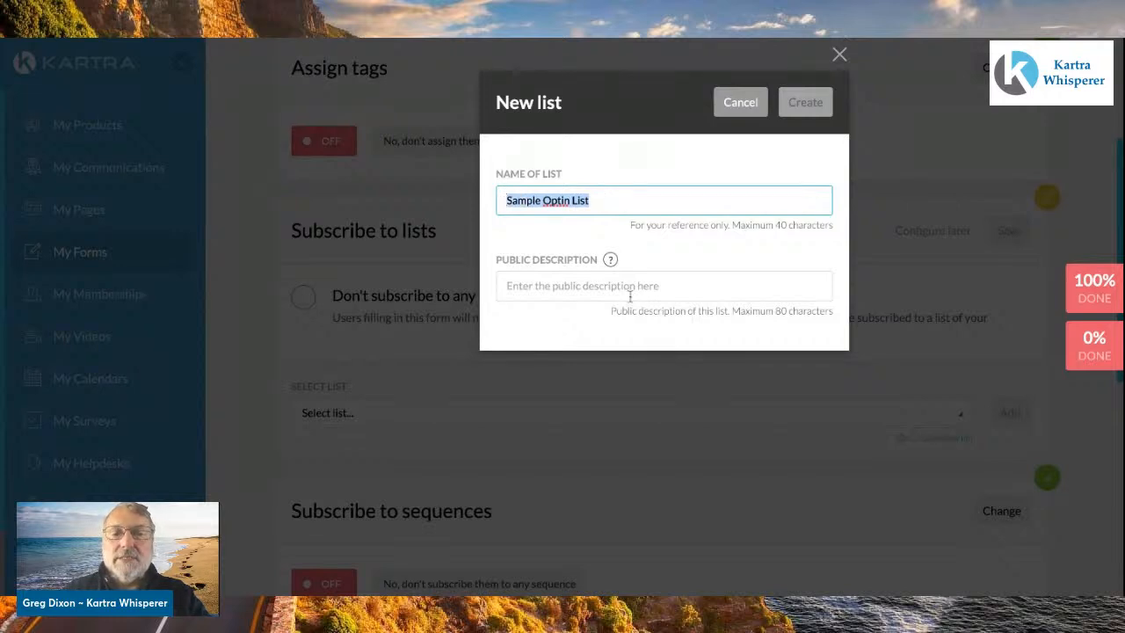
left_click(554, 292)
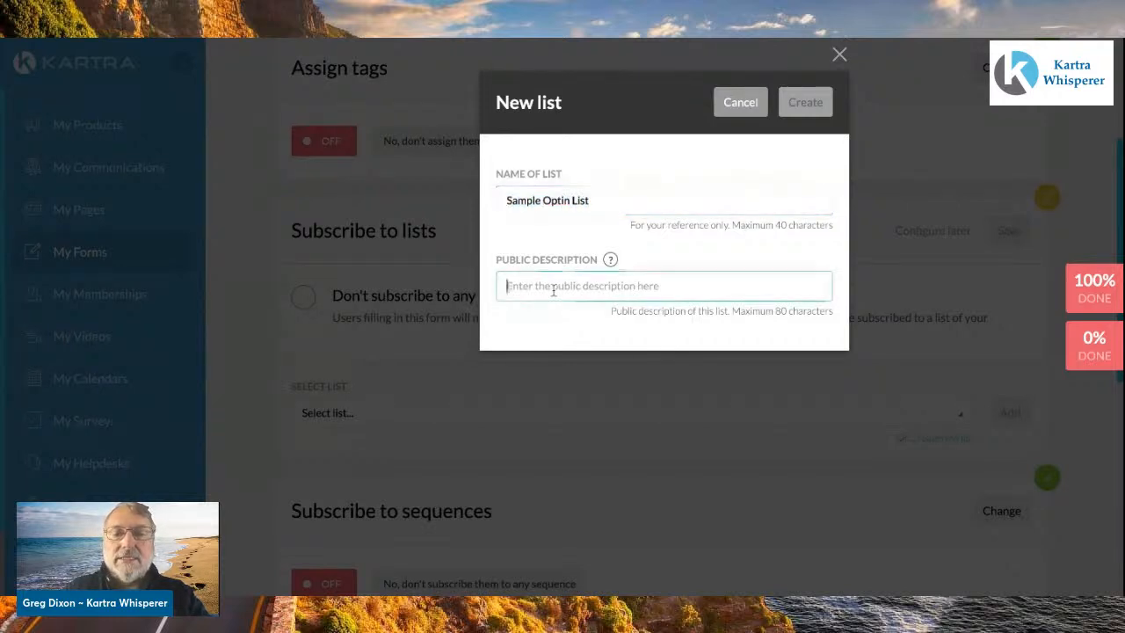
key("ctrl+v")
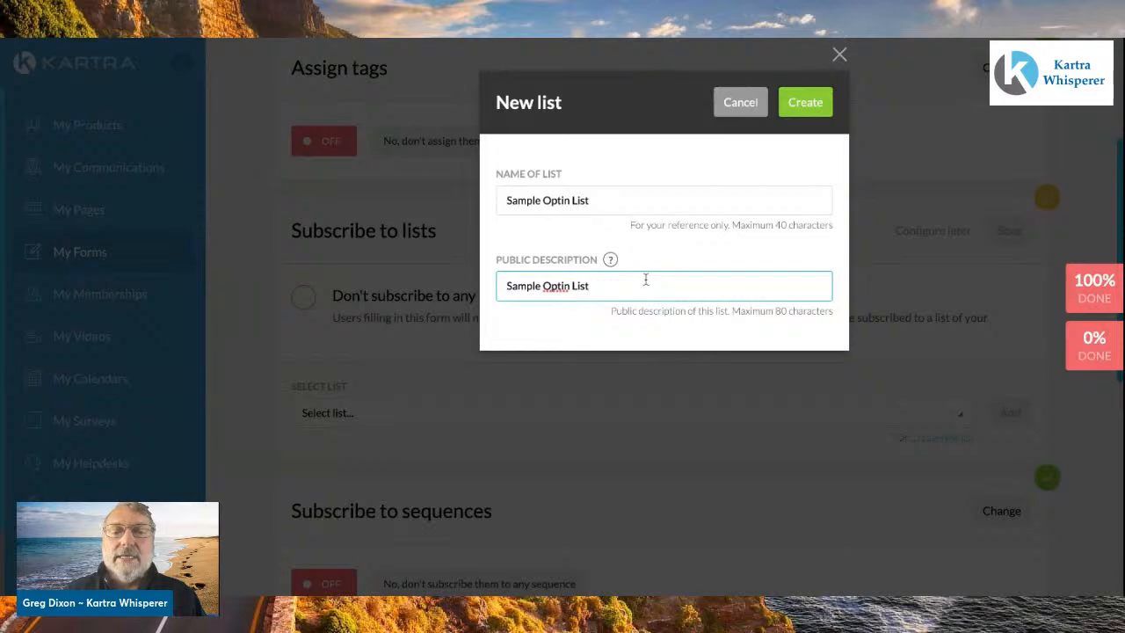
Create the new list and save it as the list the form subscribes people to.
left_click(814, 107)
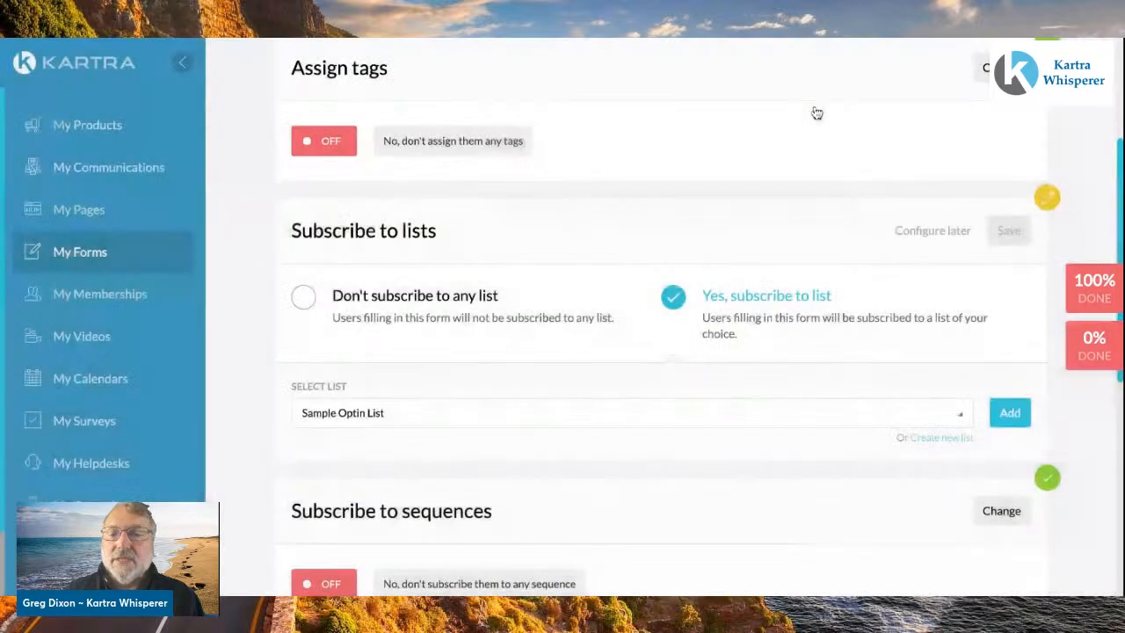
left_click(1011, 413)
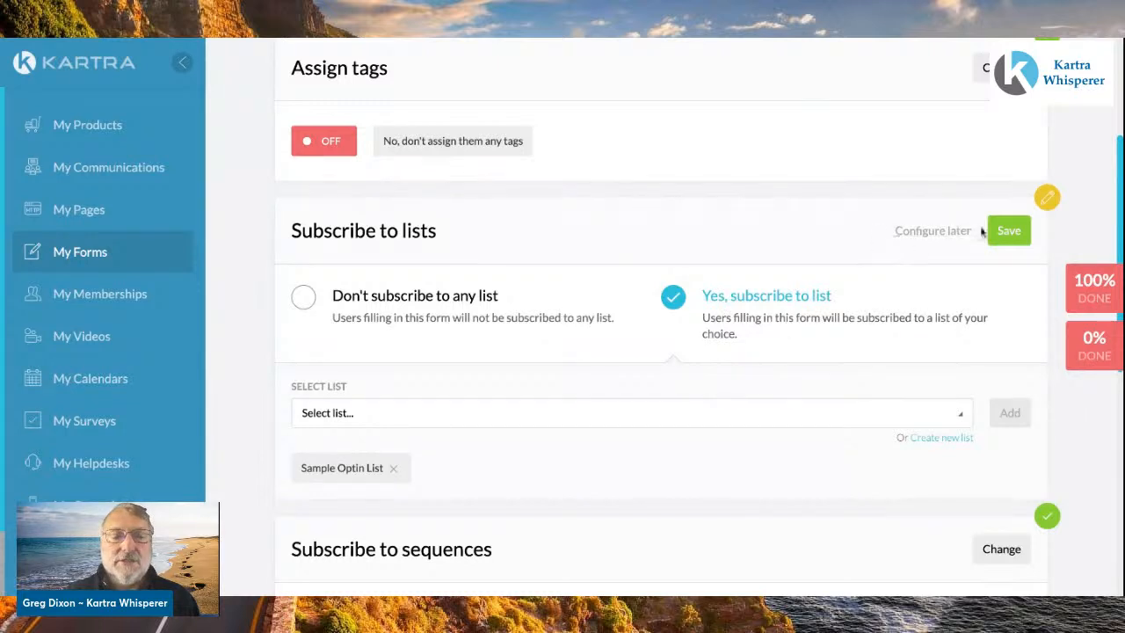
left_click(1013, 231)
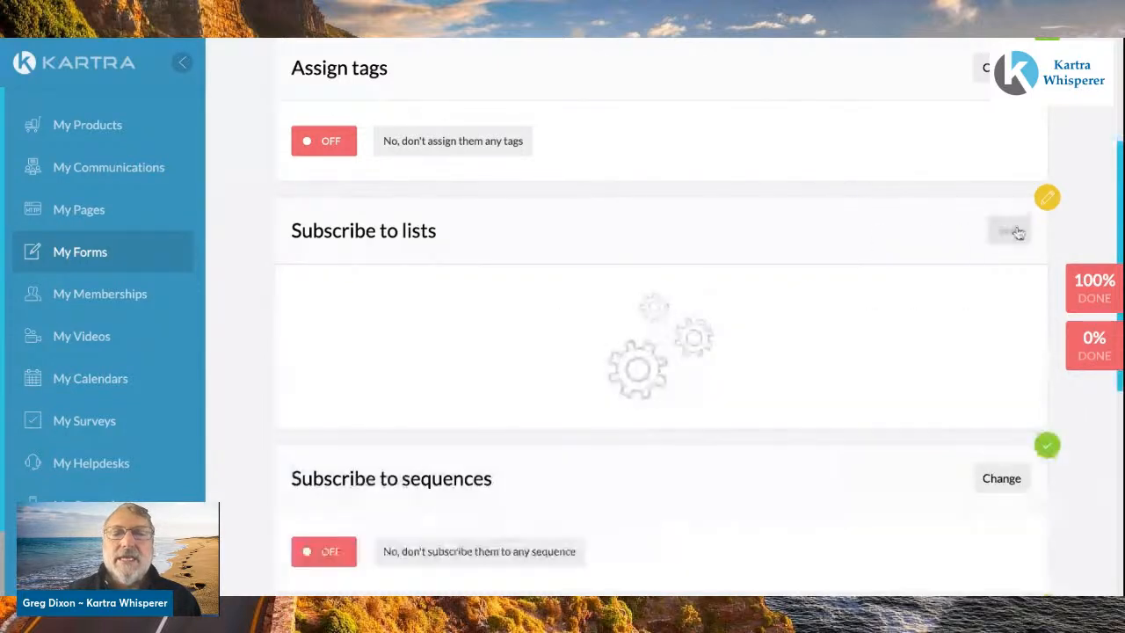
Change the tag automation so that people filling in the form are assigned tags.
scroll(681, 312, "up", 1)
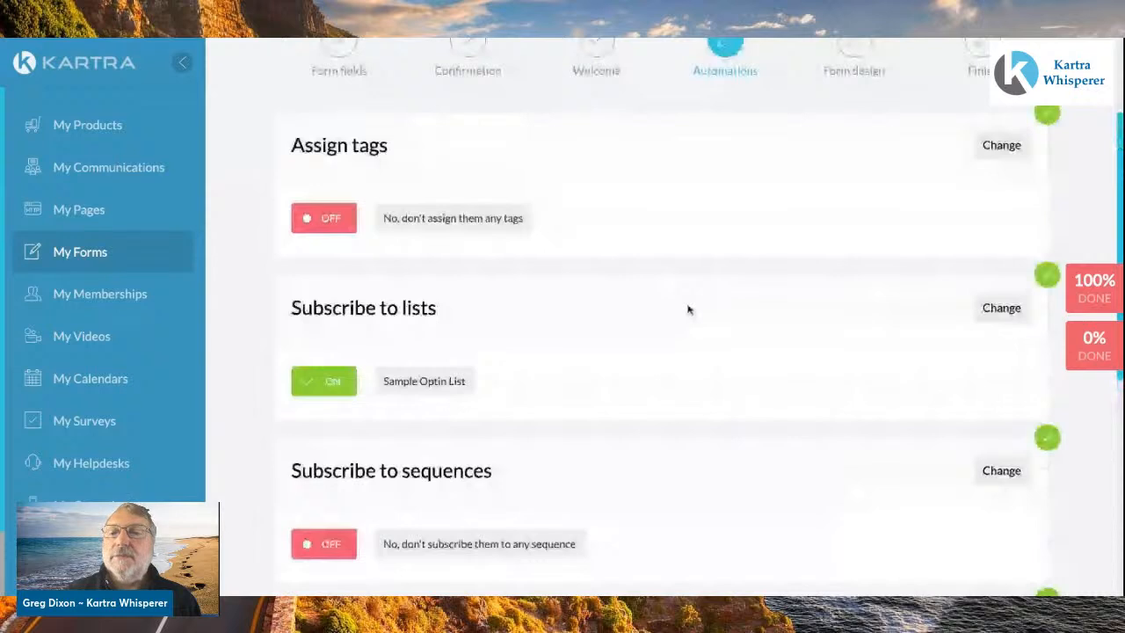
left_click(1002, 146)
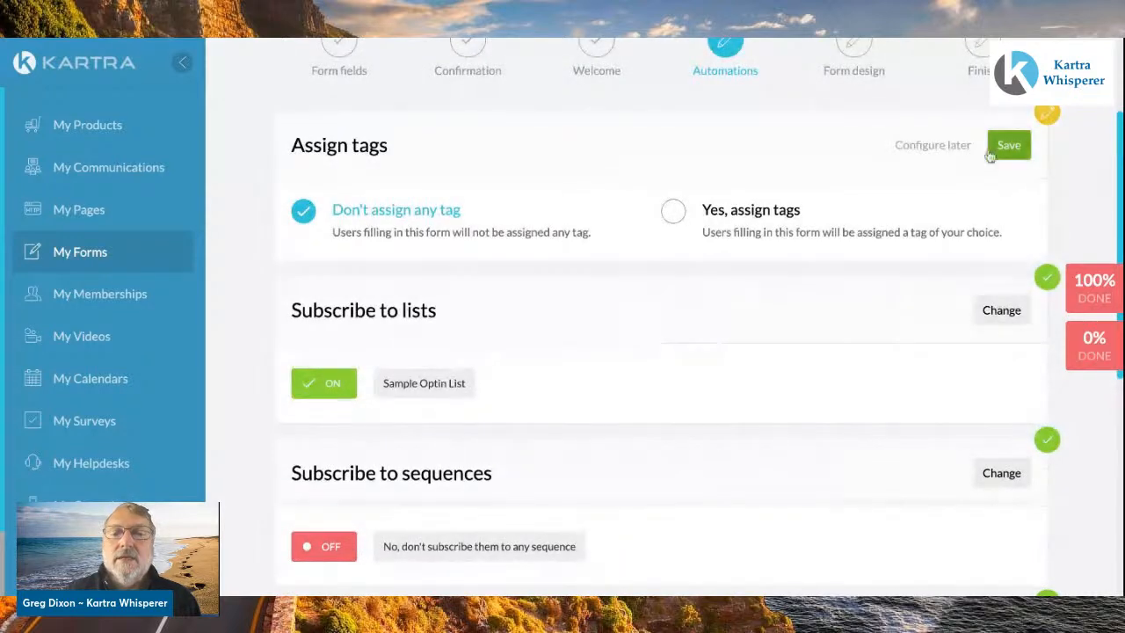
left_click(674, 211)
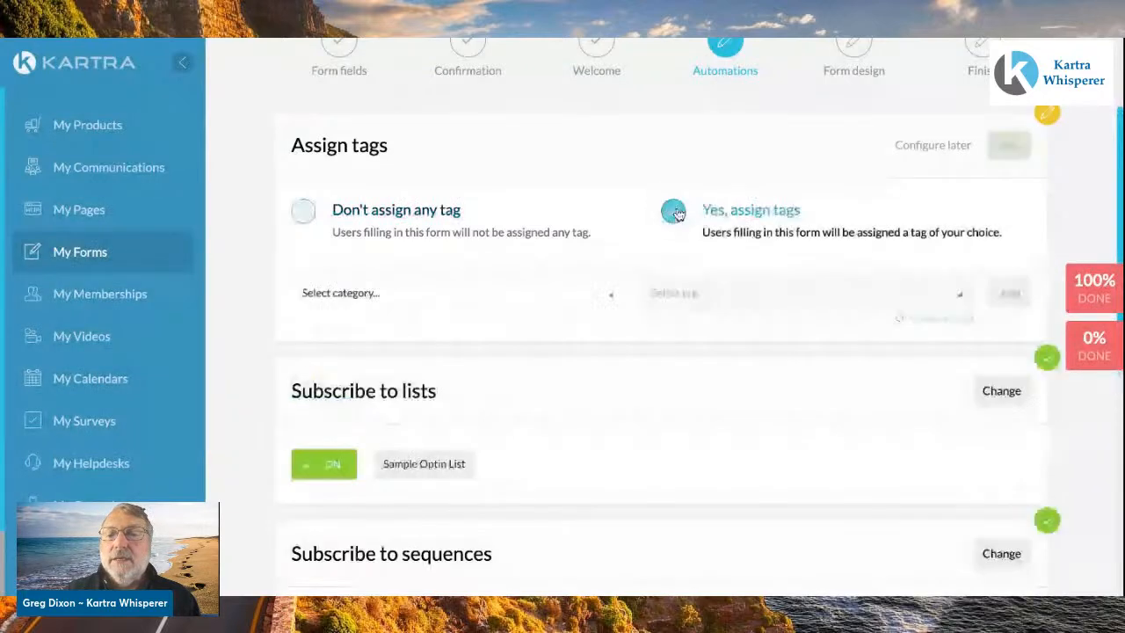
Start a new tag for the form and name it "Sample Optin".
left_click(940, 318)
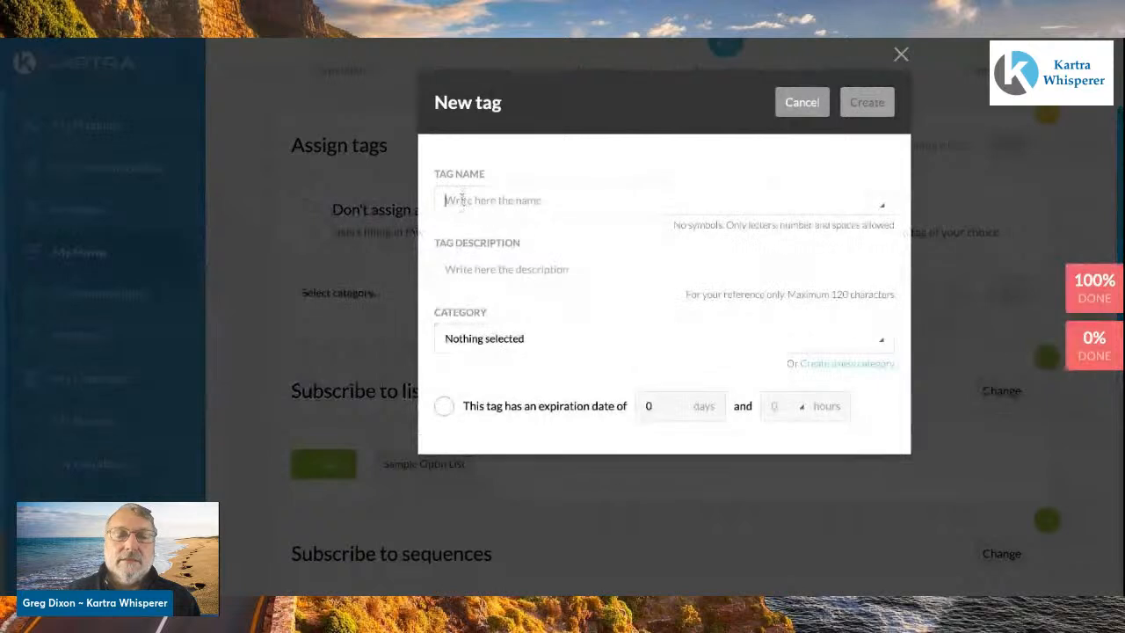
left_click(461, 200)
type("Sample")
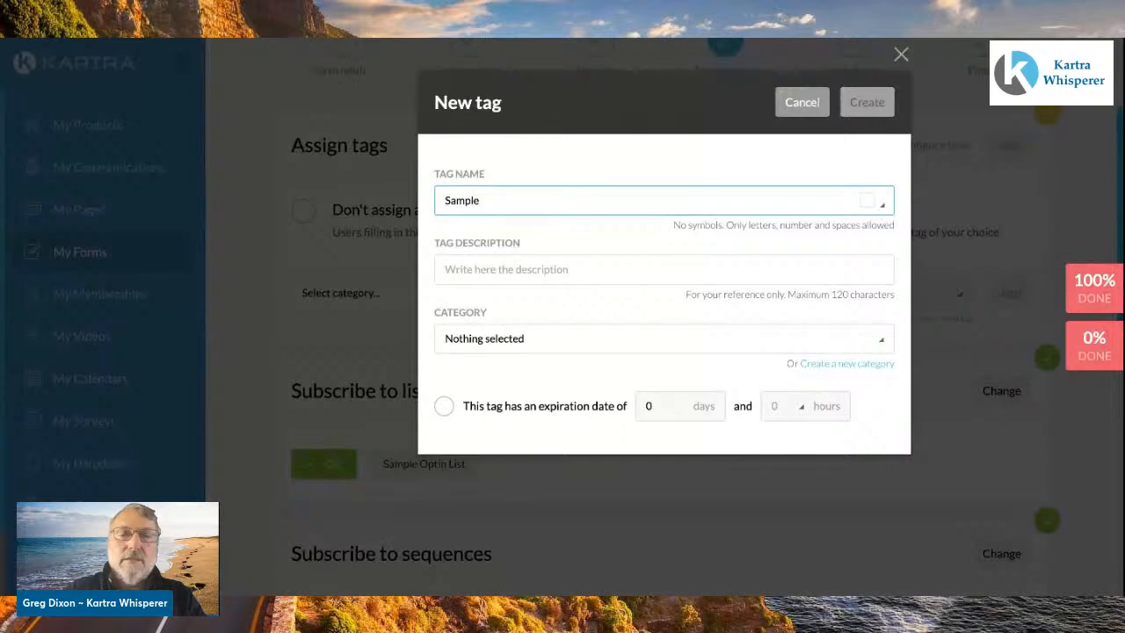
type("Optin")
key("Tab")
Copy the tag name "Sample Optin" into the new tag's description.
triple_click(523, 203)
key("ctrl+c")
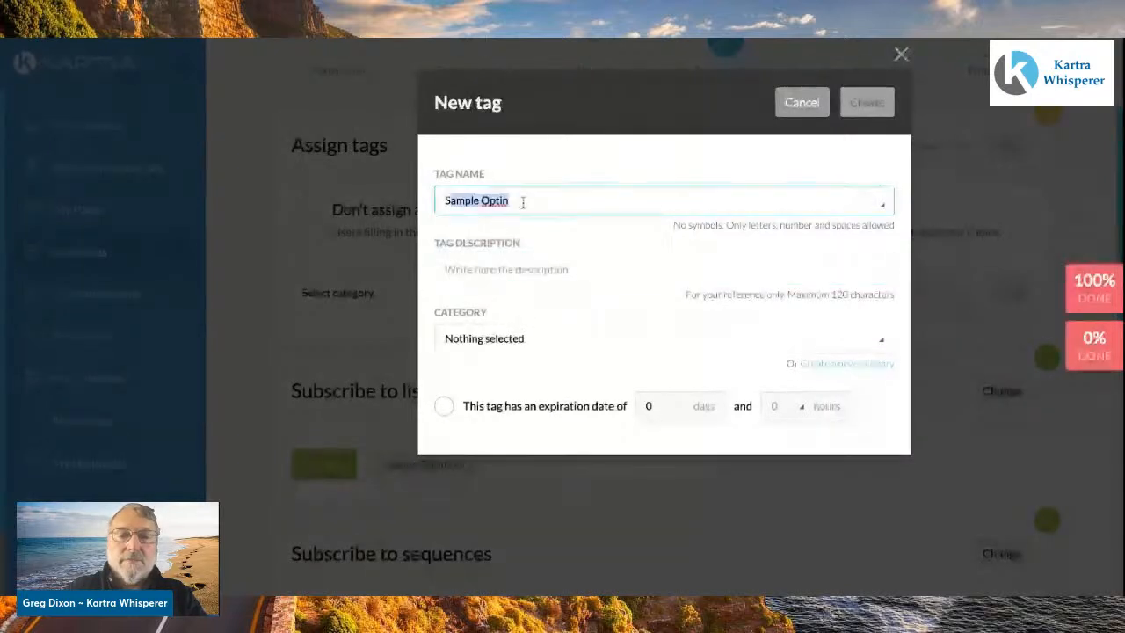
left_click(463, 263)
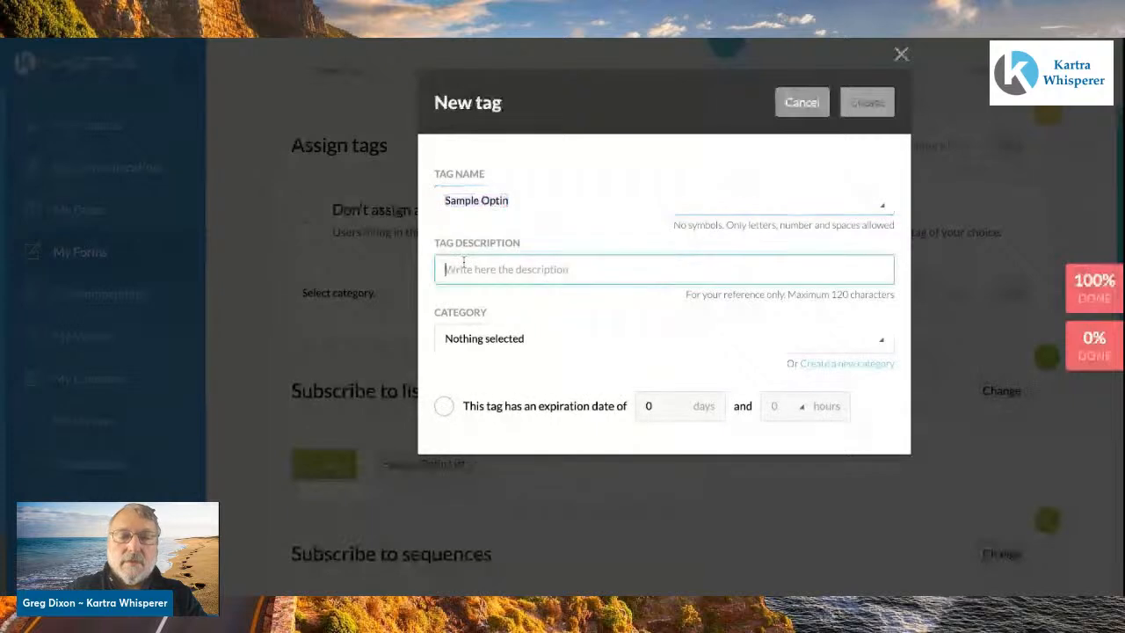
key("ctrl+v")
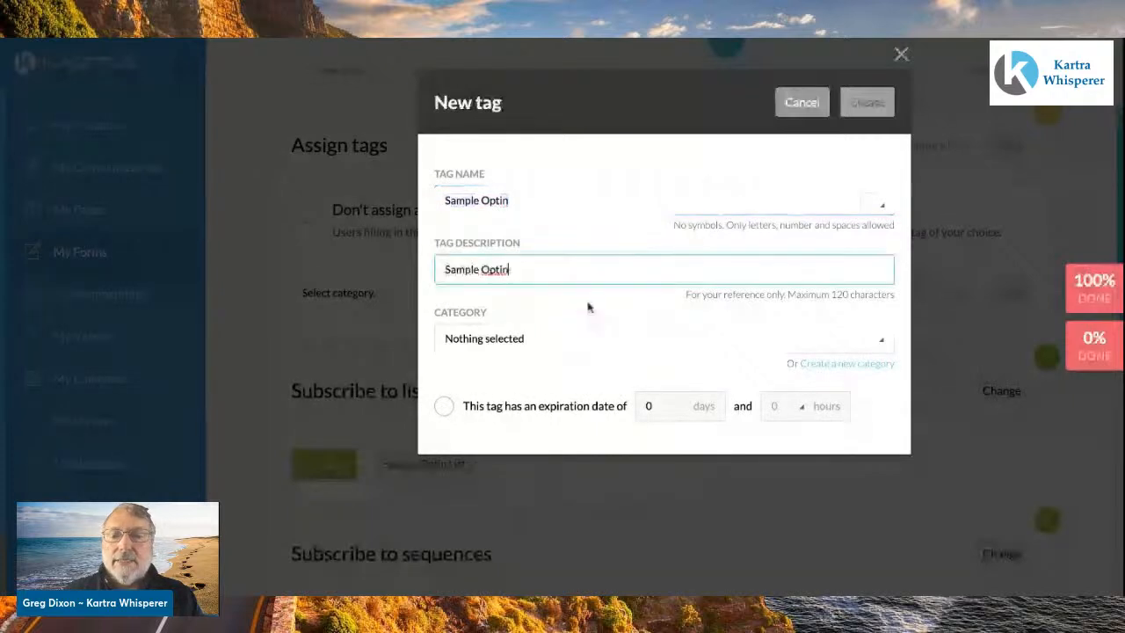
Add a new category named "Demonstration" for the tag.
left_click(844, 366)
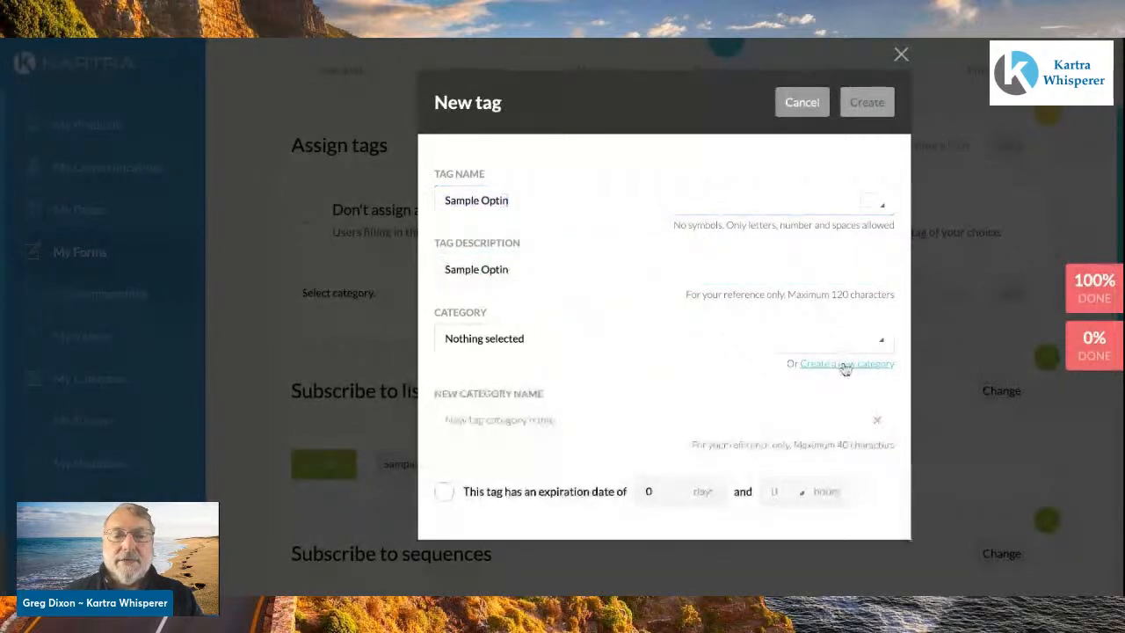
left_click(516, 420)
type("Total Traffic Conversion")
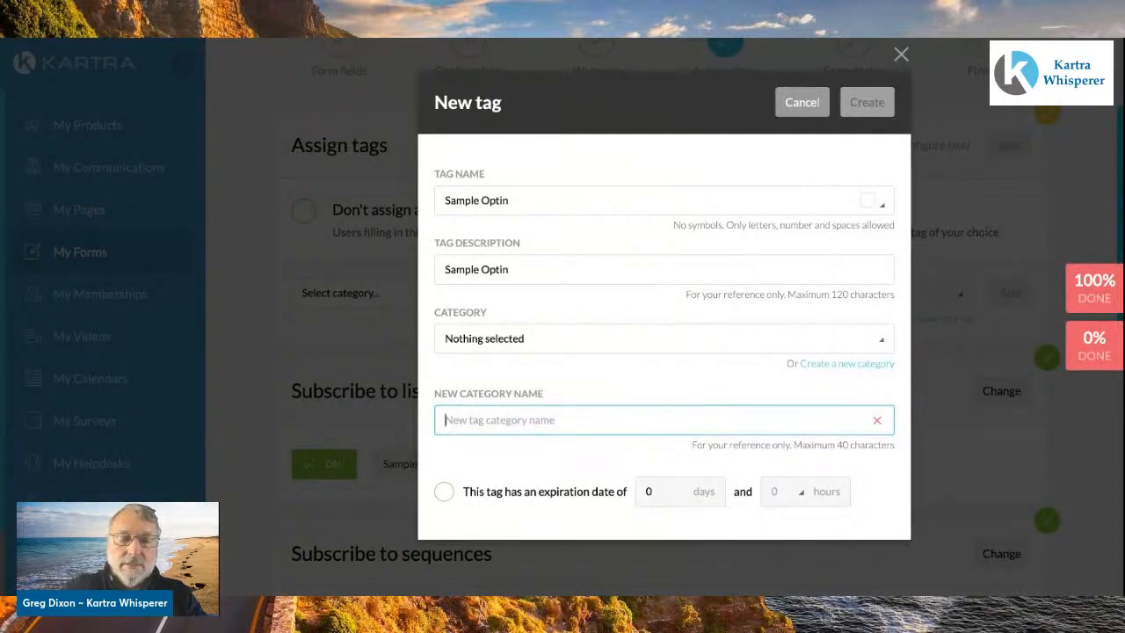
type("Demon")
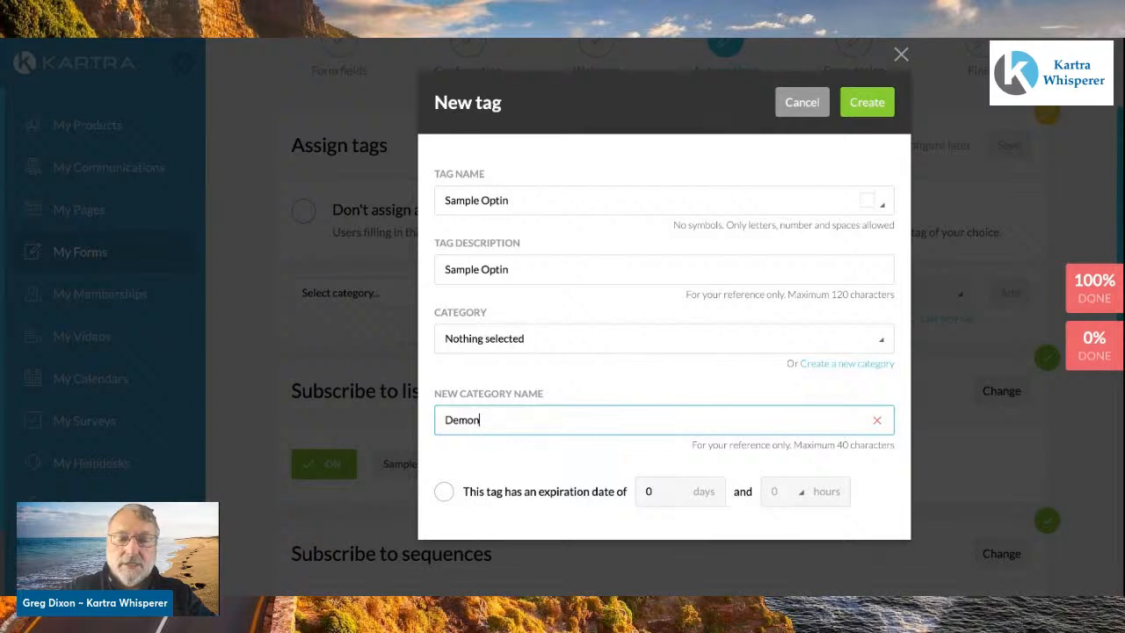
type("stration")
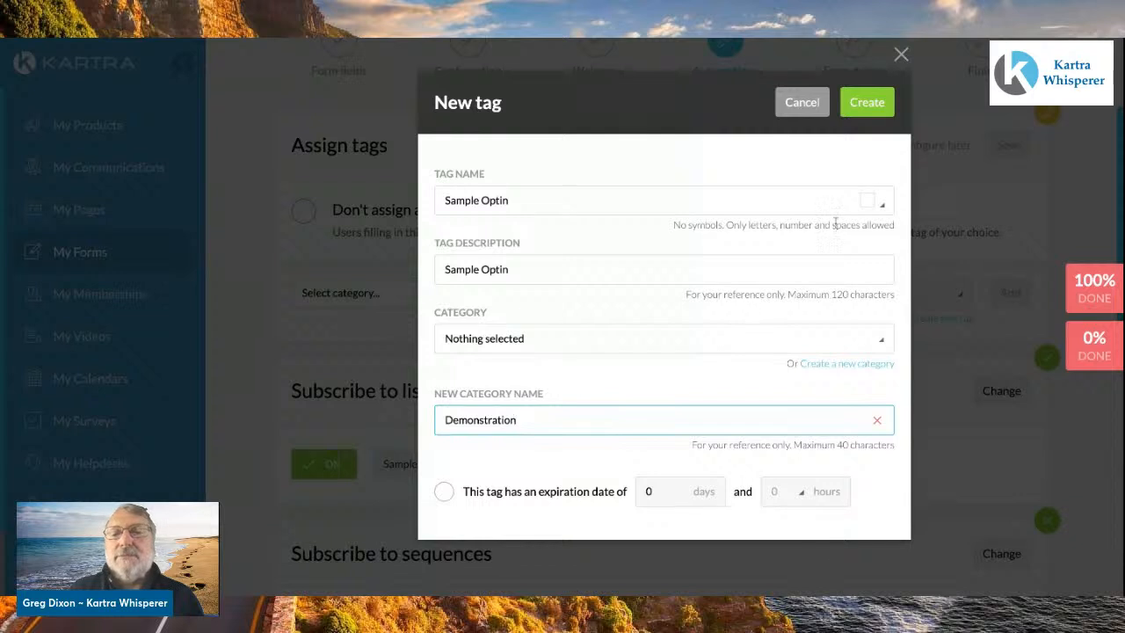
Create the new tag and save it as the tag assigned to people filling in the form.
left_click(868, 103)
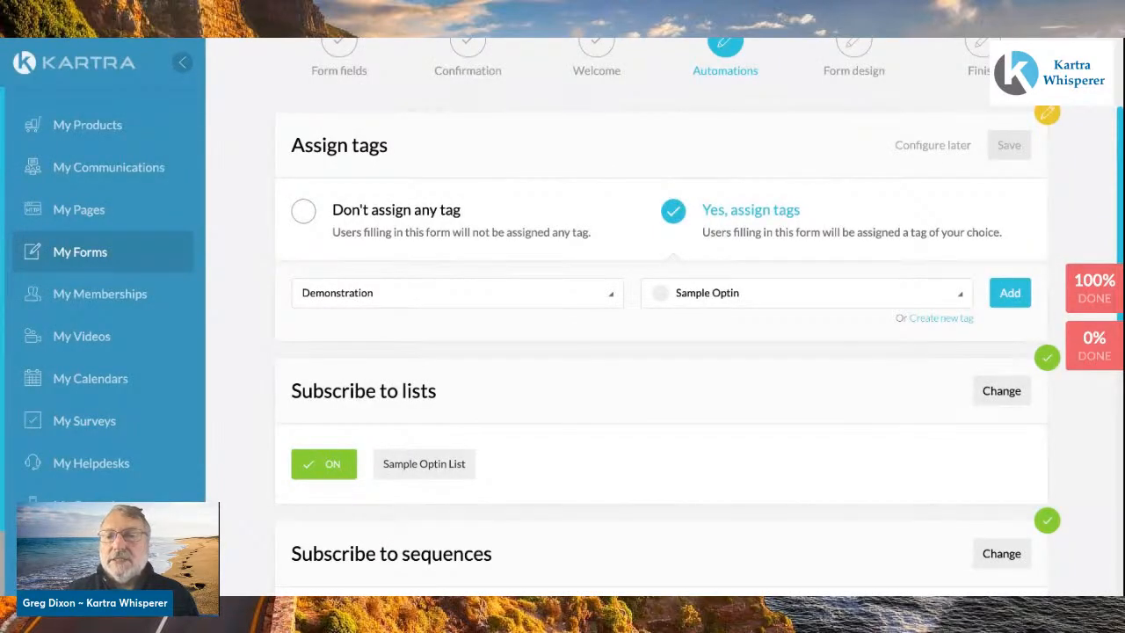
left_click(1010, 293)
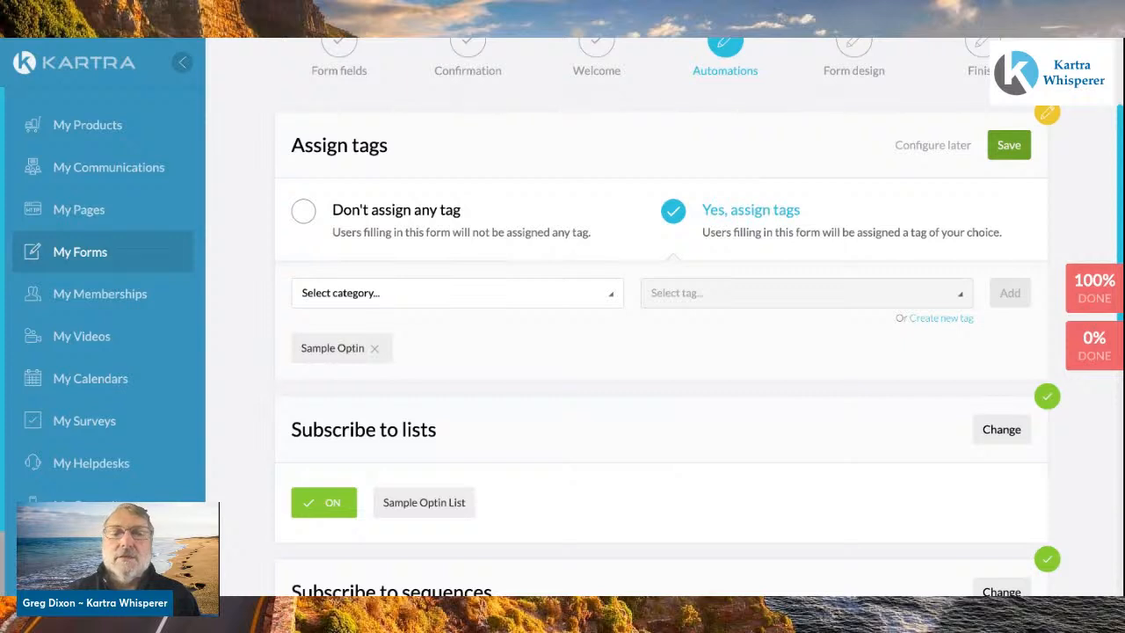
left_click(1009, 145)
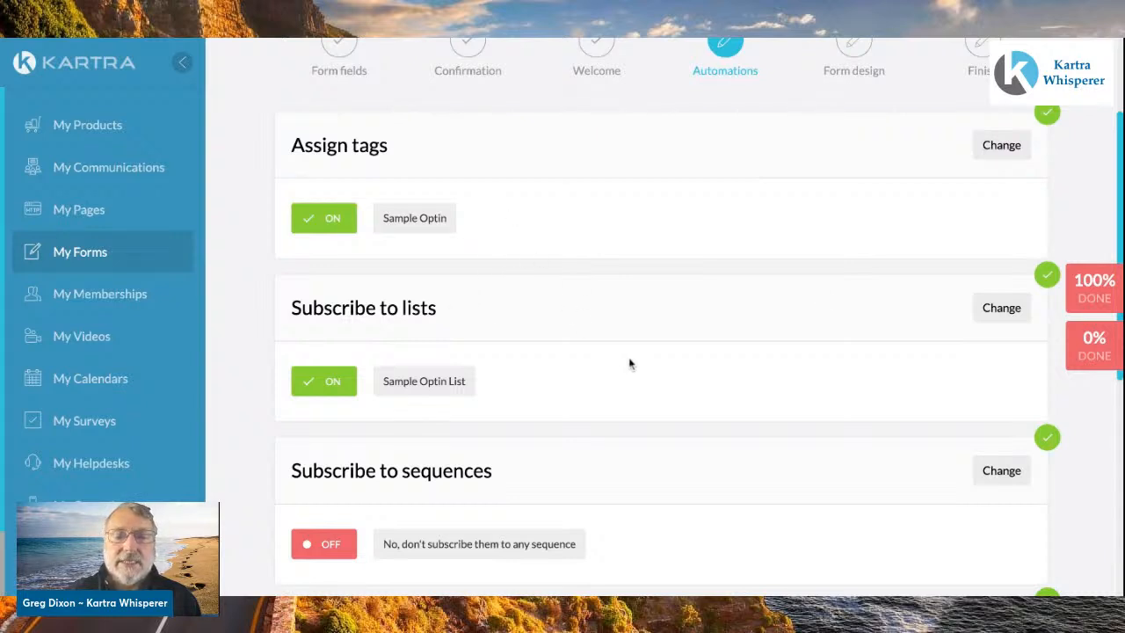
Review the form's tag, list, sequence and advanced automation settings, then save them and continue to the form design stage.
scroll(615, 364, "down", 1)
scroll(628, 363, "down", 3)
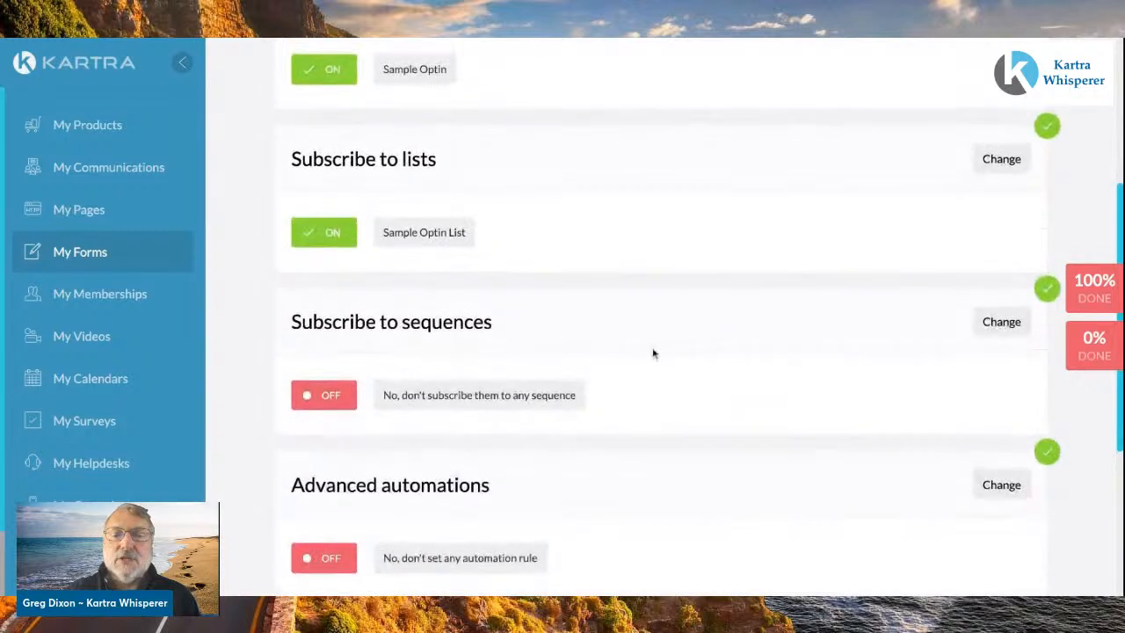
scroll(698, 326, "down", 2)
scroll(698, 326, "down", 2)
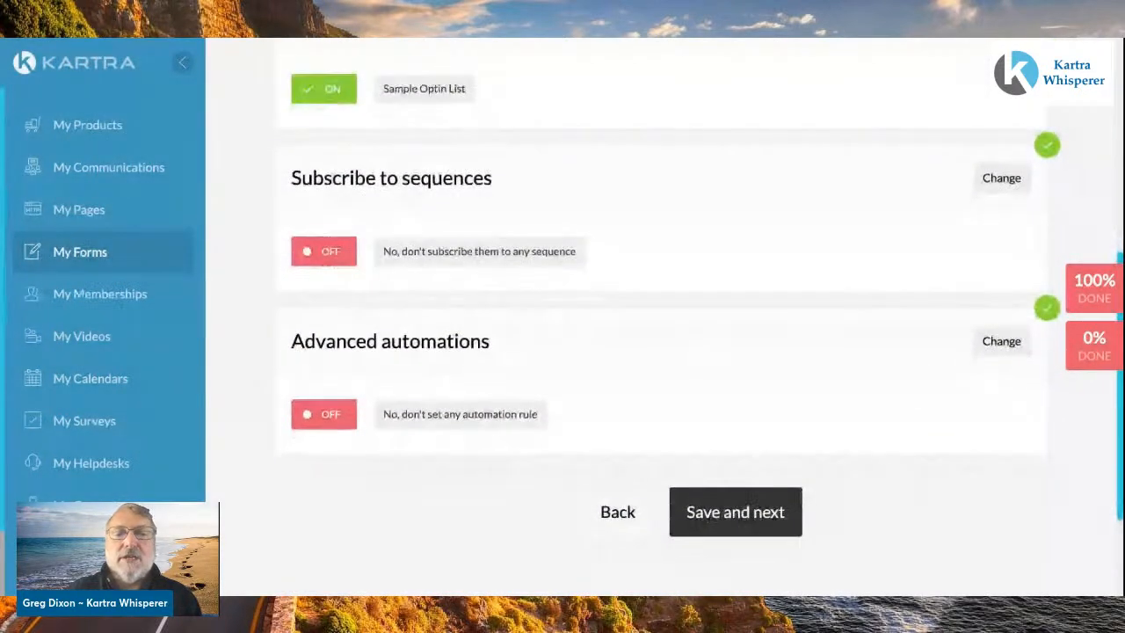
scroll(688, 246, "up", 1)
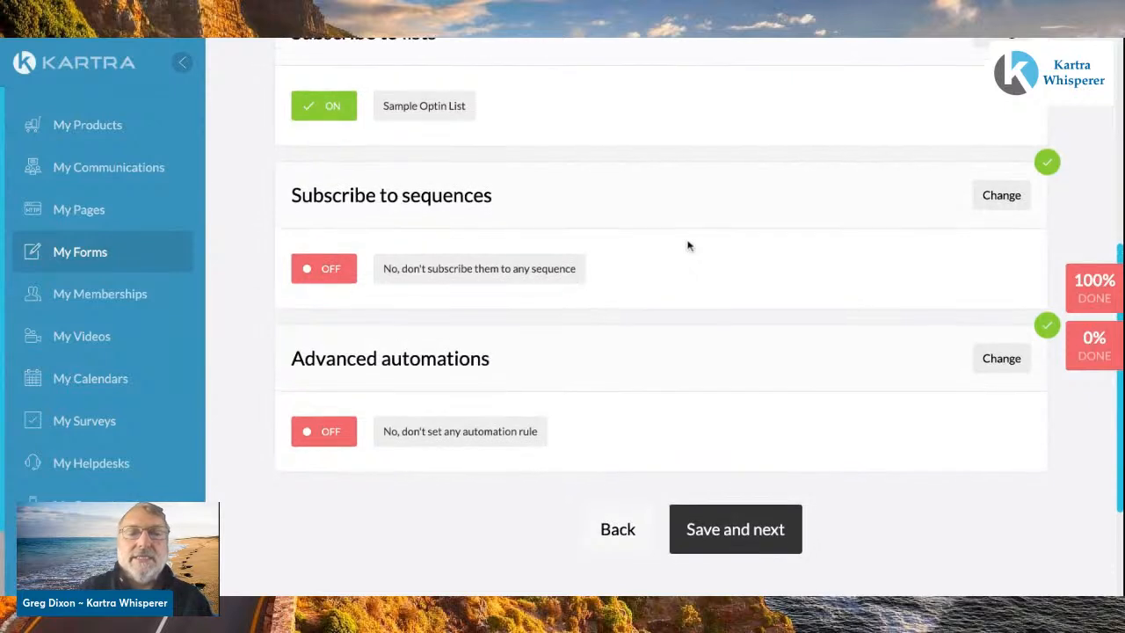
scroll(688, 246, "up", 2)
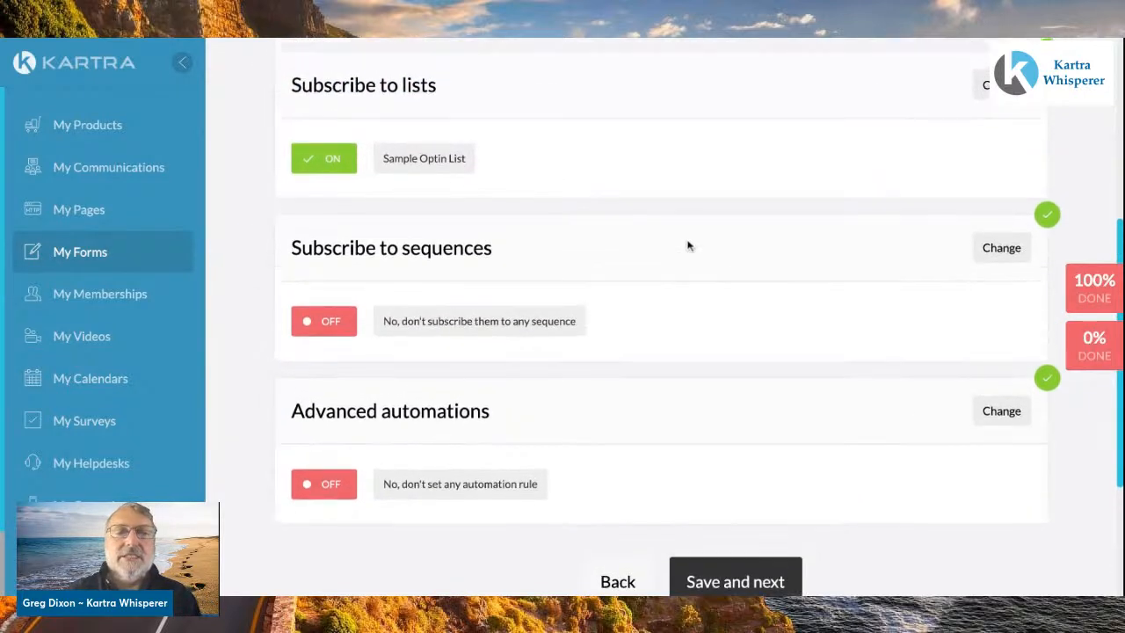
scroll(668, 316, "up", 4)
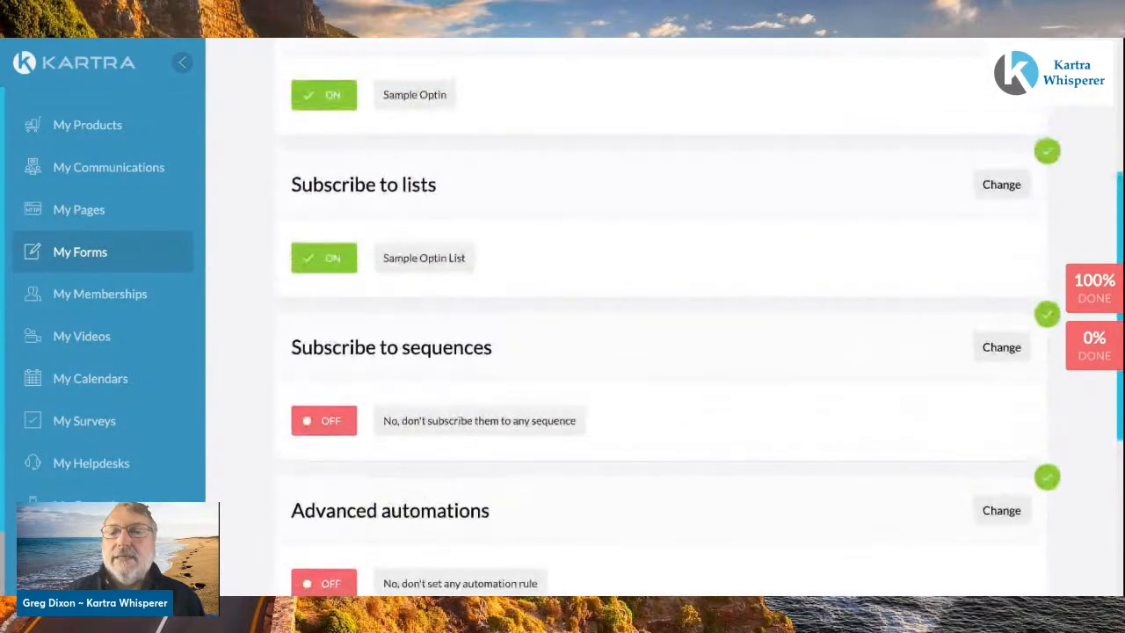
scroll(668, 316, "up", 1)
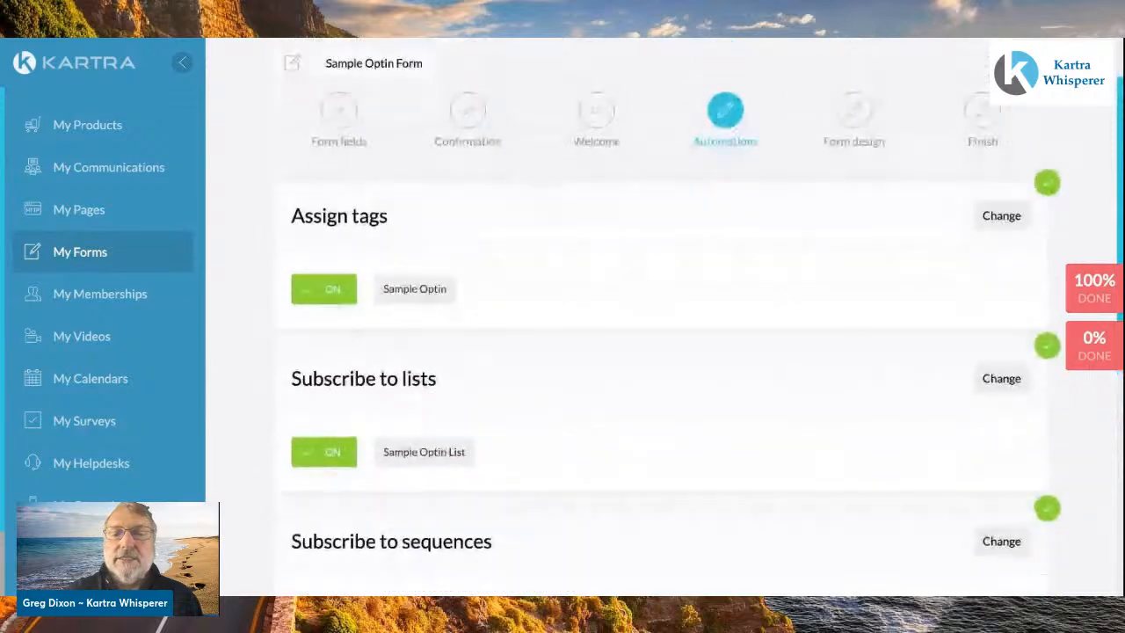
scroll(703, 351, "down", 8)
left_click(748, 359)
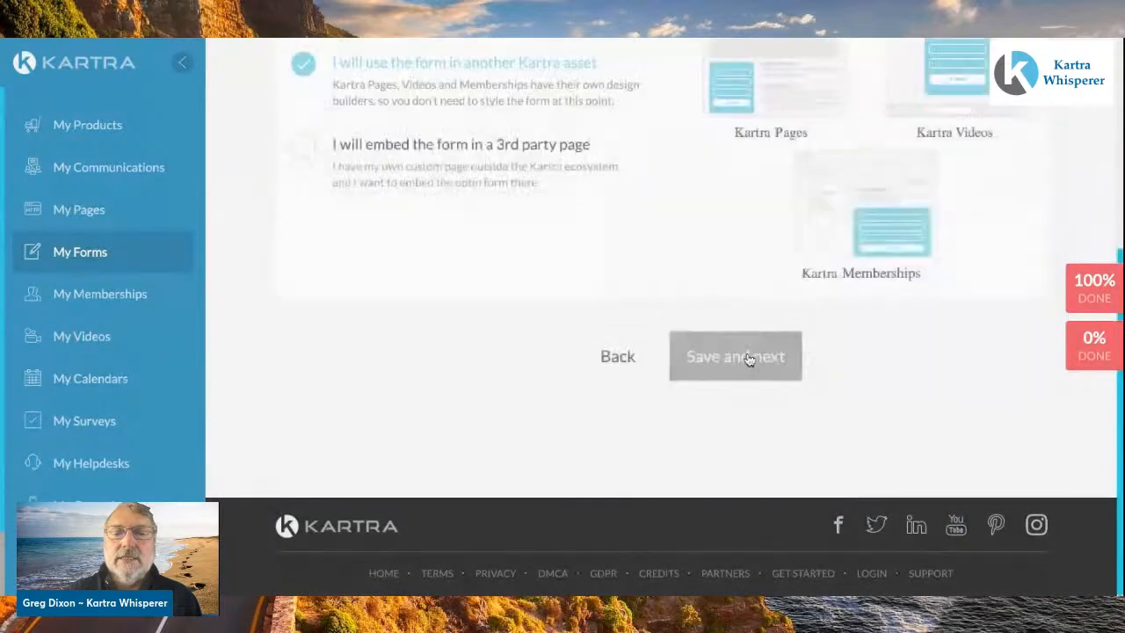
Save the form design for use in another Kartra asset and finish the form setup.
scroll(682, 208, "up", 1)
scroll(681, 208, "up", 2)
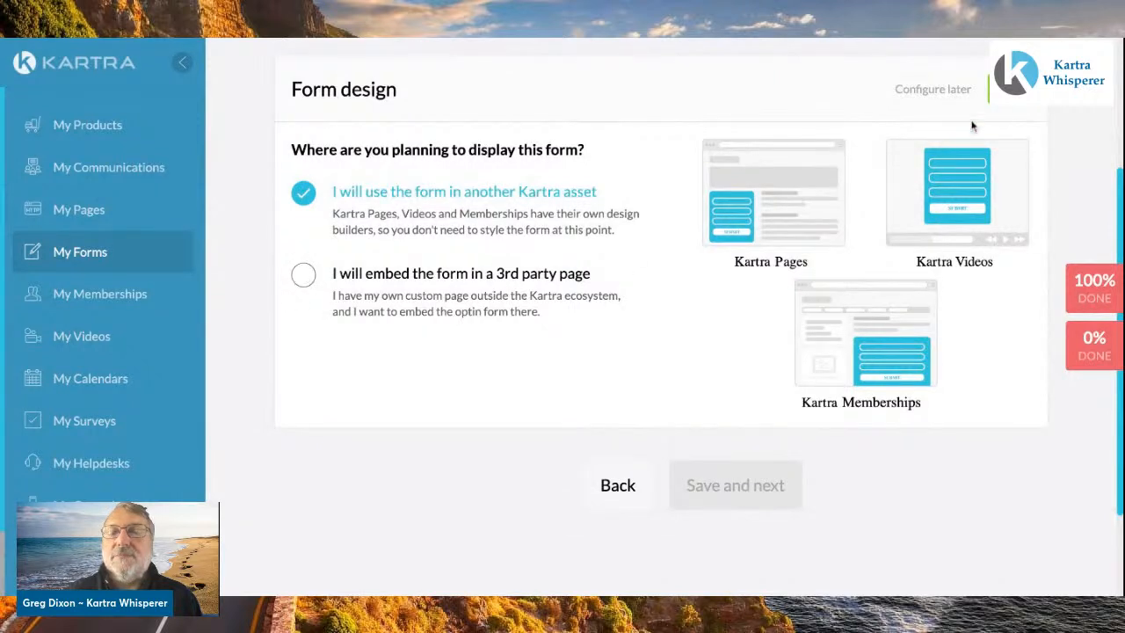
left_click(1012, 104)
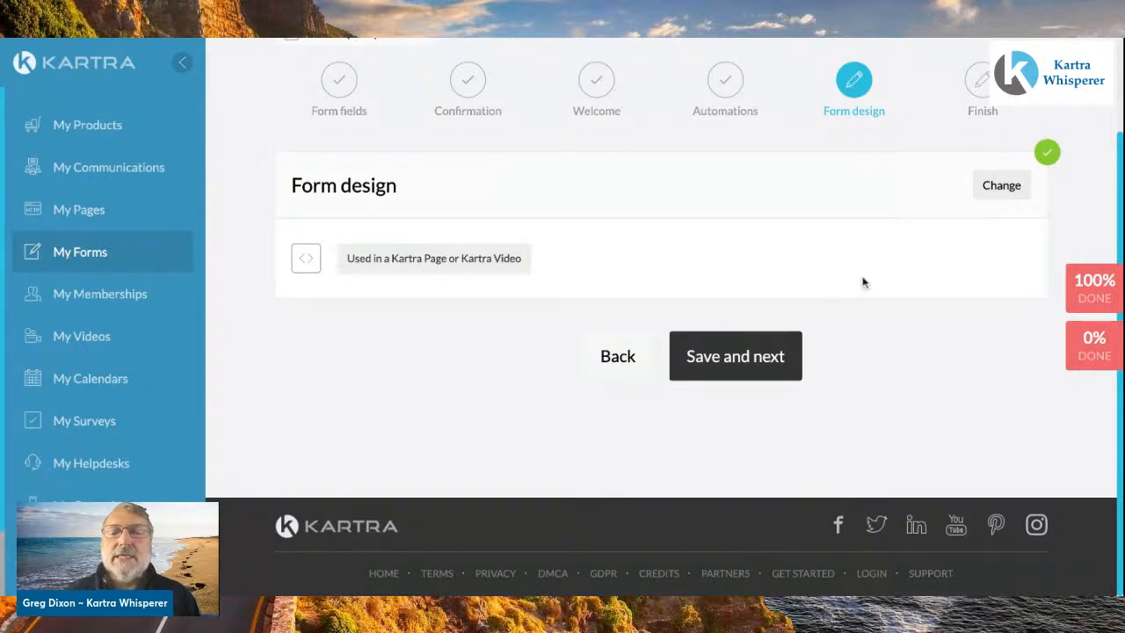
left_click(748, 357)
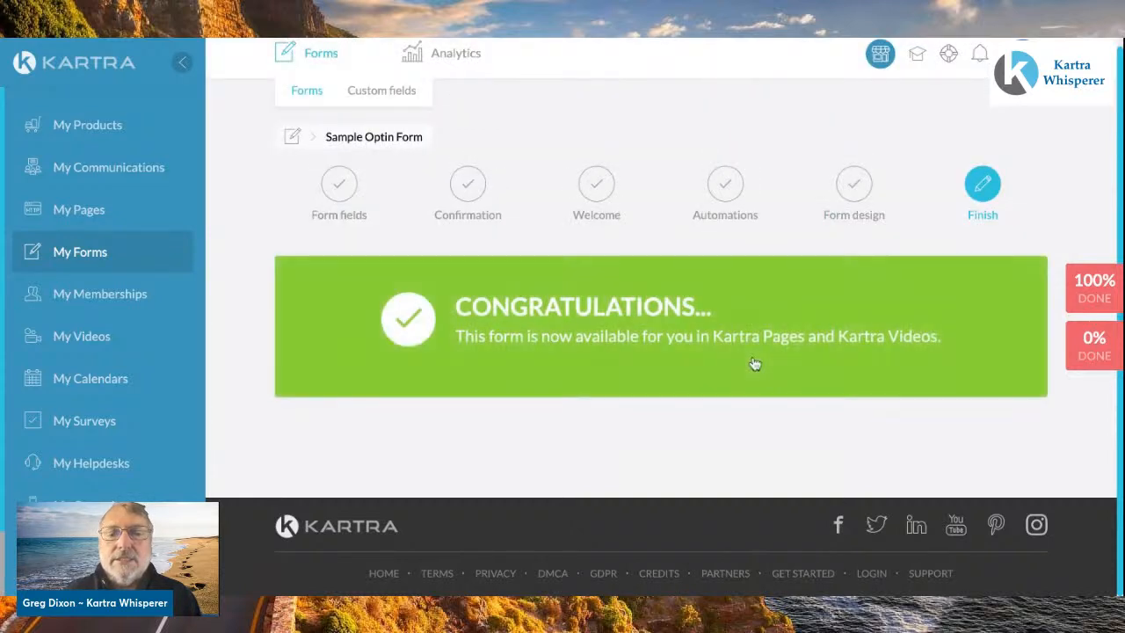